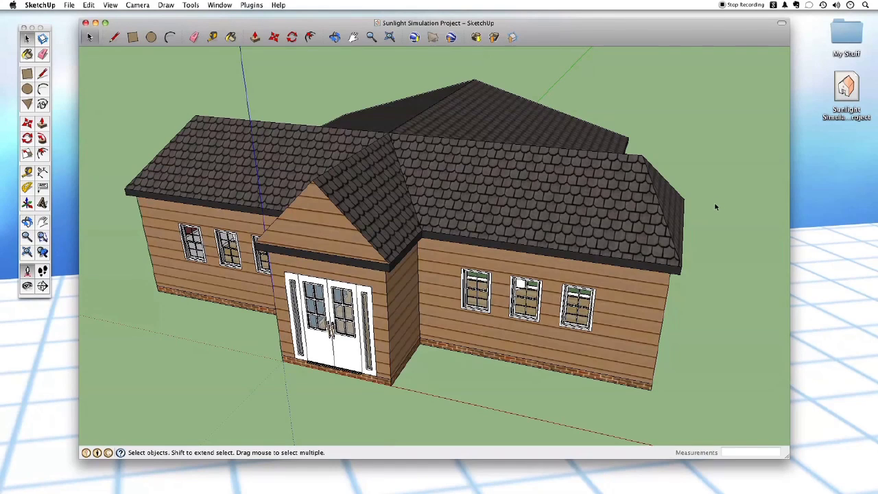
- Open the model's info settings, look through its categories and show the Location settings
middle_drag(713, 207, 719, 201)
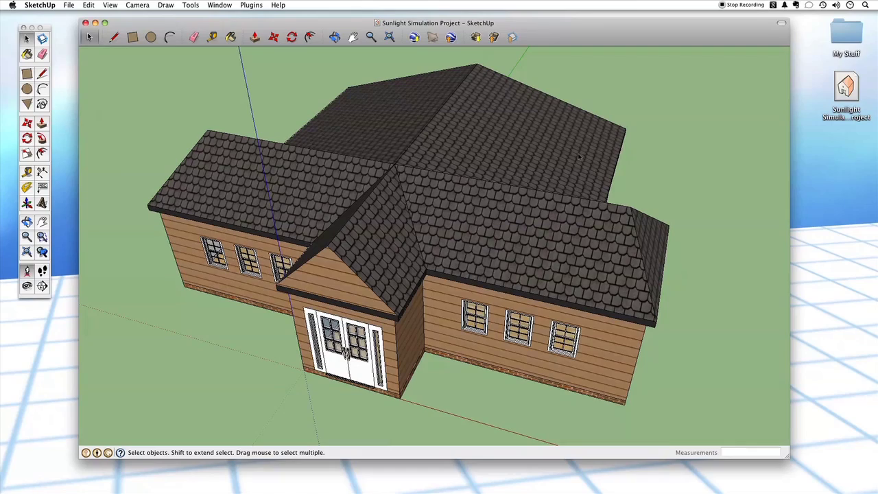
shift+middle_drag(576, 155, 576, 157)
scroll(576, 157, down, 4)
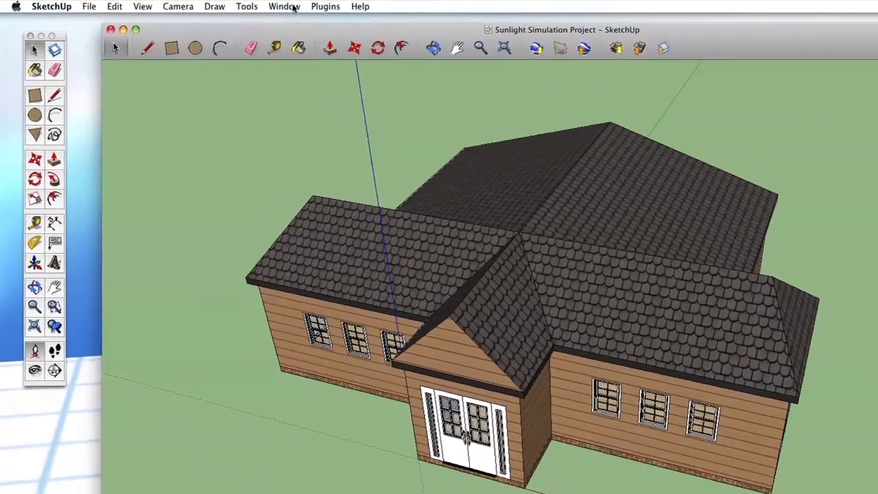
click(223, 5)
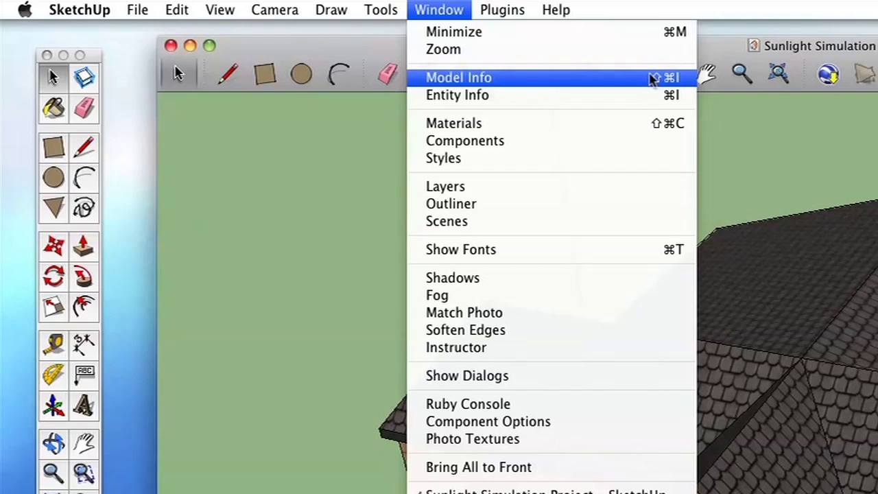
click(510, 80)
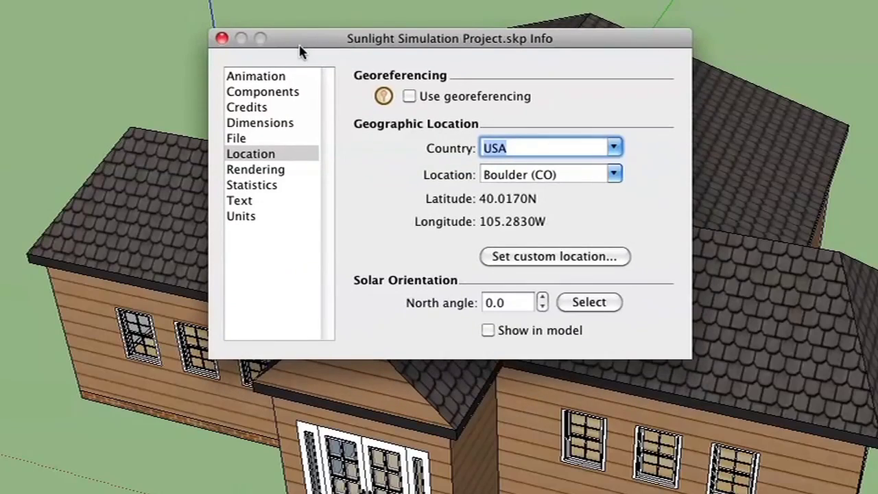
drag(300, 46, 317, 42)
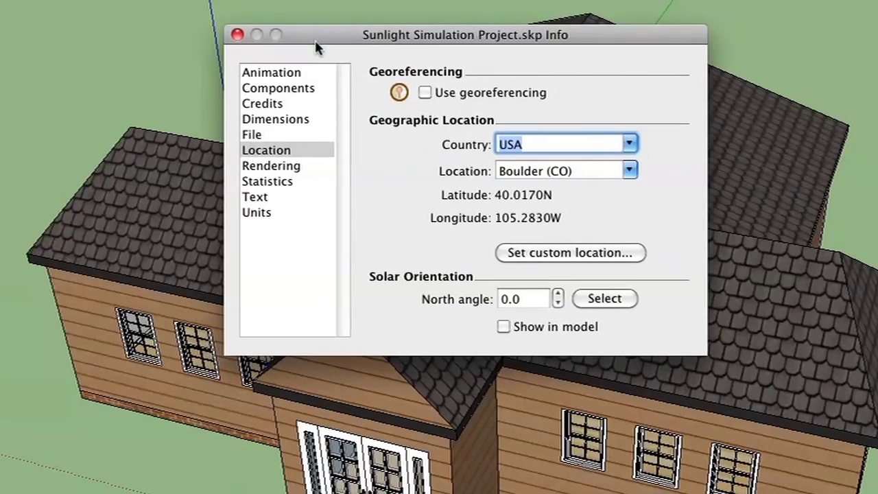
click(291, 73)
click(295, 93)
click(299, 106)
click(302, 121)
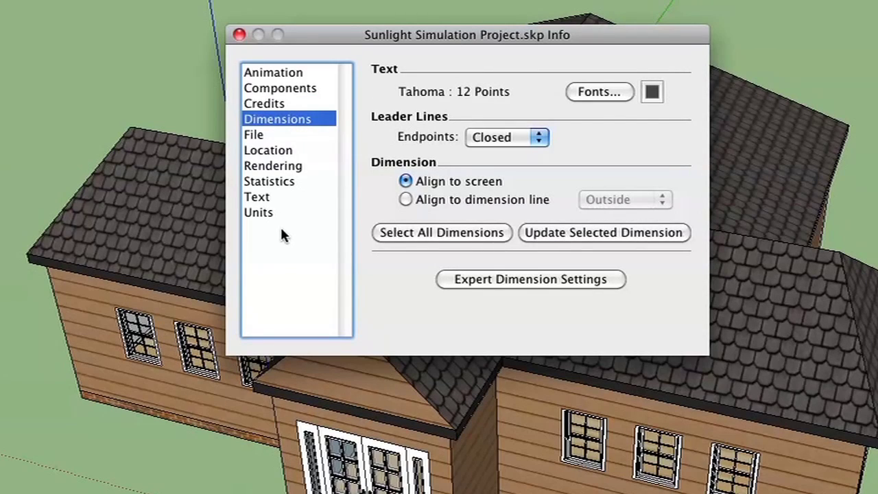
click(293, 151)
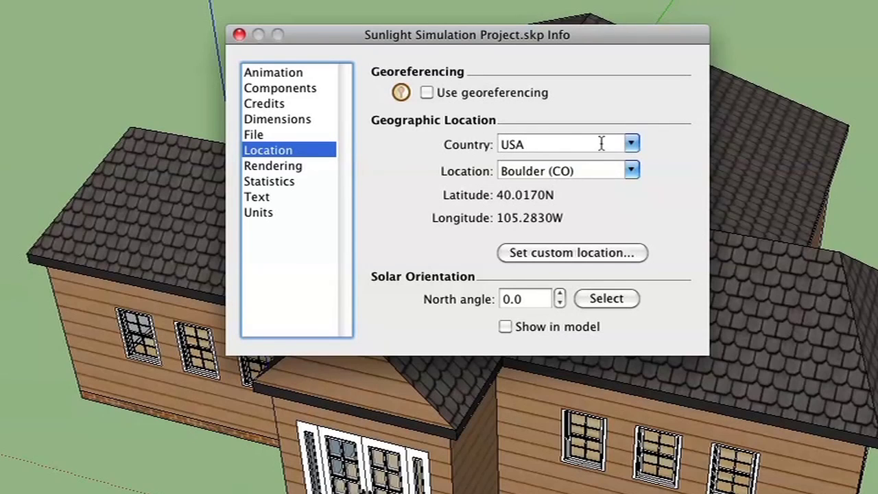
- Look through the available countries and the list of US cities for the model's geographic location
click(632, 145)
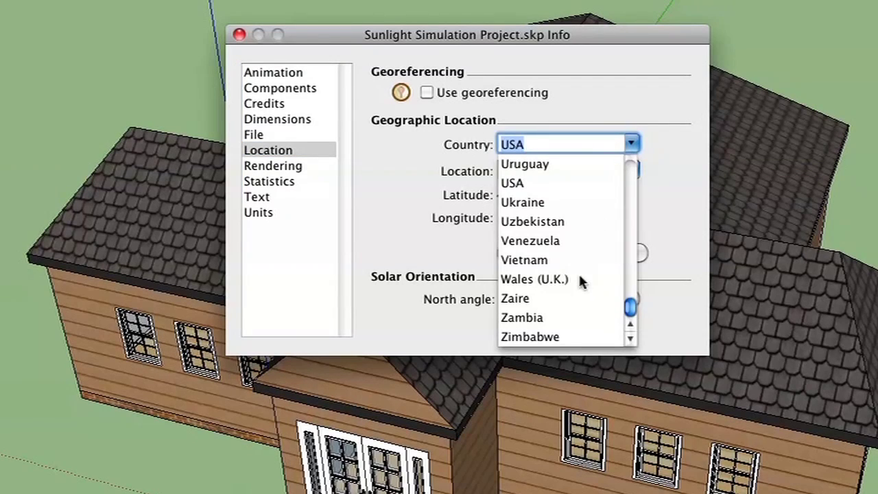
click(404, 147)
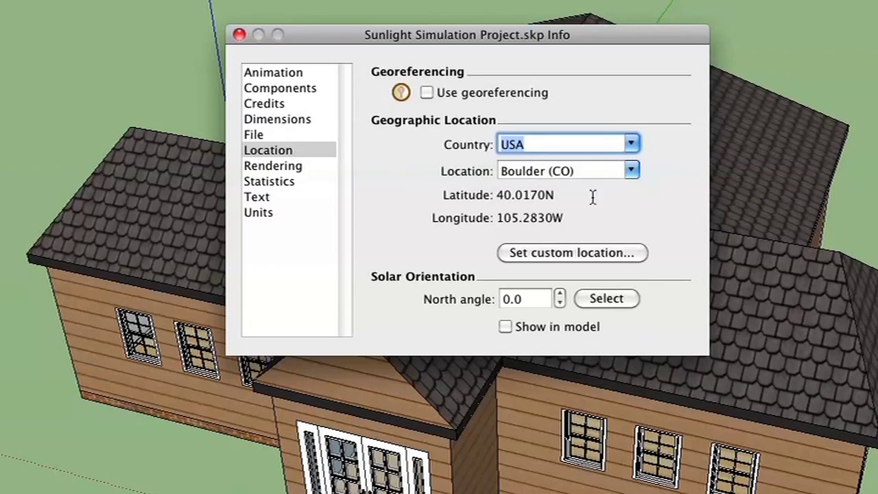
click(629, 171)
drag(631, 216, 630, 198)
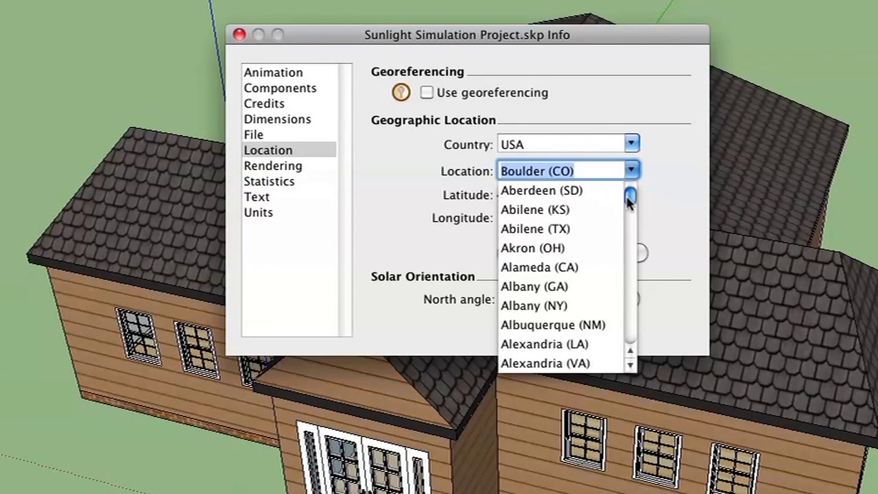
mouse_move(630, 197)
mouse_down()
mouse_move(629, 245)
mouse_move(630, 187)
mouse_up()
click(683, 221)
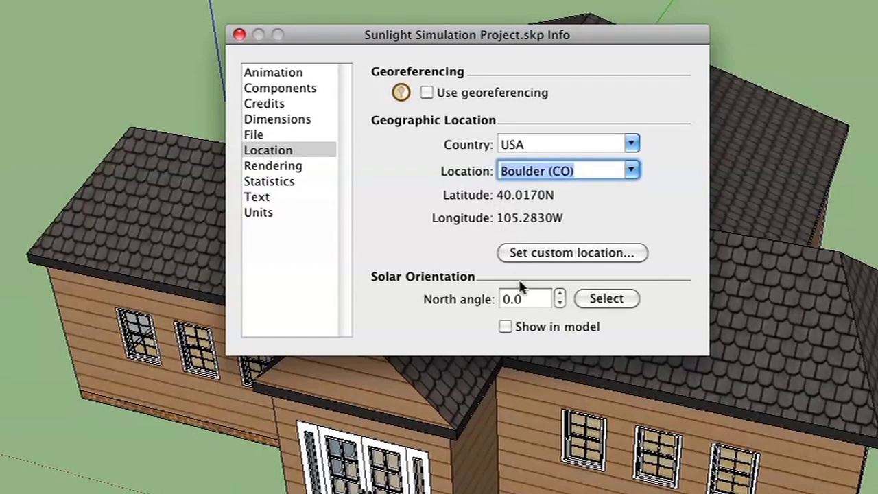
- Review the custom location's coordinates and time zone, accept them and close the model info
click(606, 253)
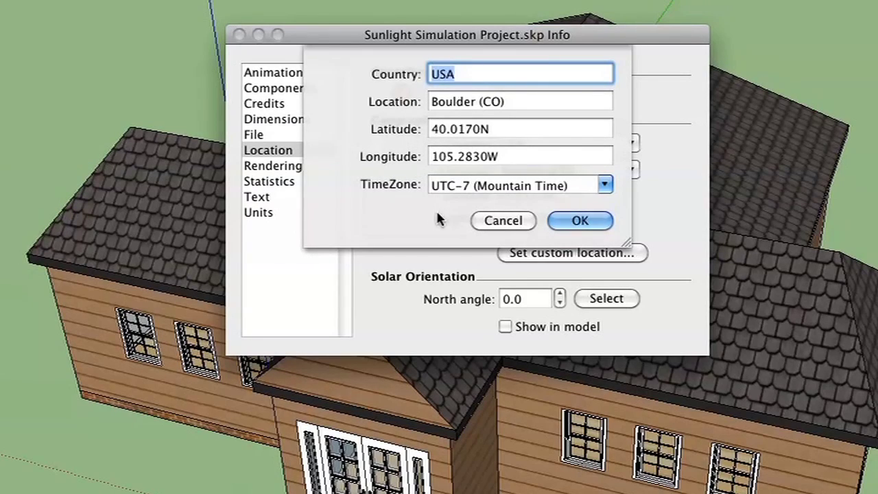
click(581, 221)
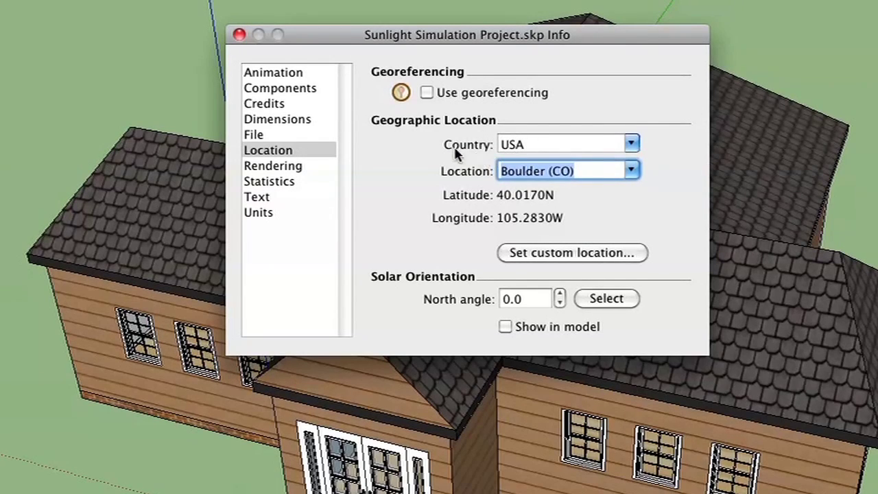
click(238, 35)
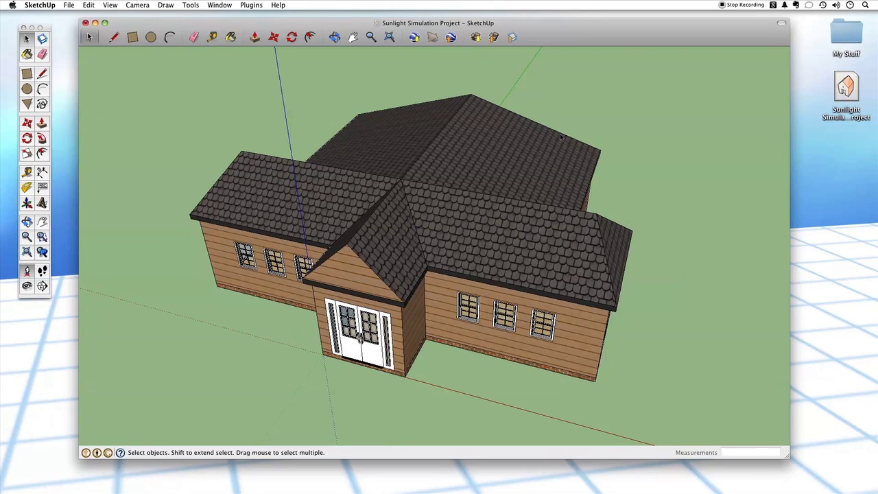
- Switch to Google Earth and fly to San Francisco
key(super+Tab)
key(super+Tab)
key(super+Tab)
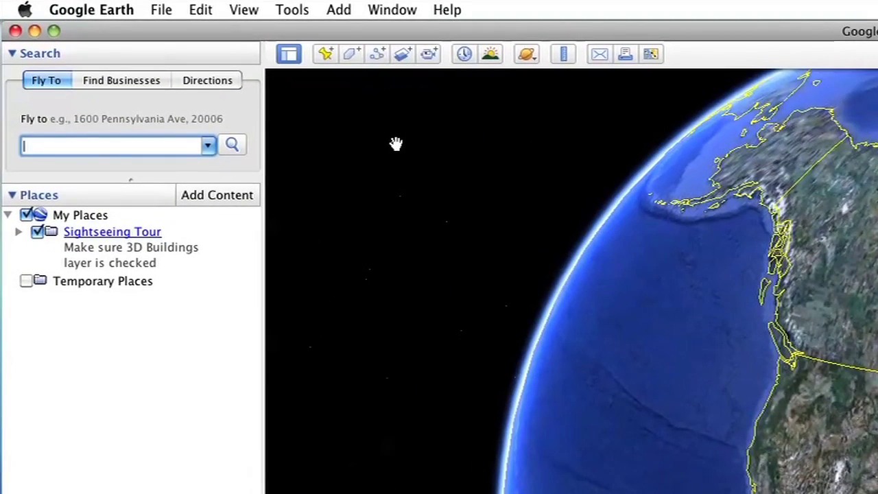
text(san francisco)
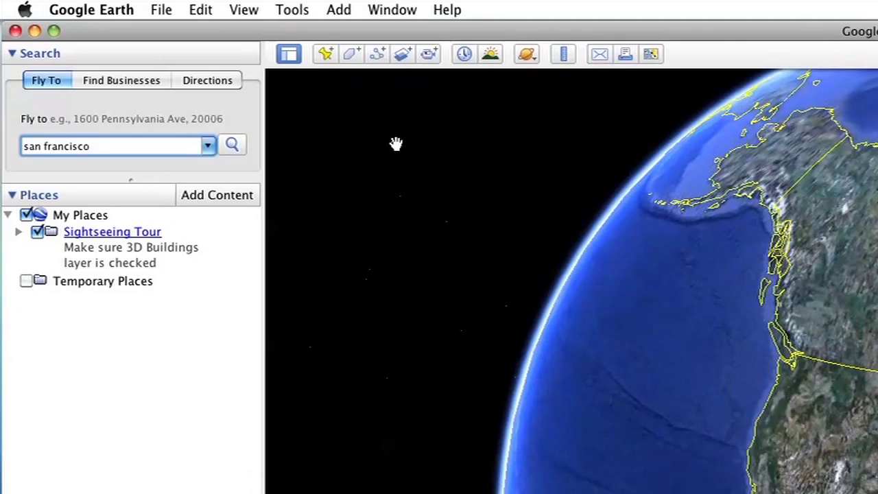
key(Return)
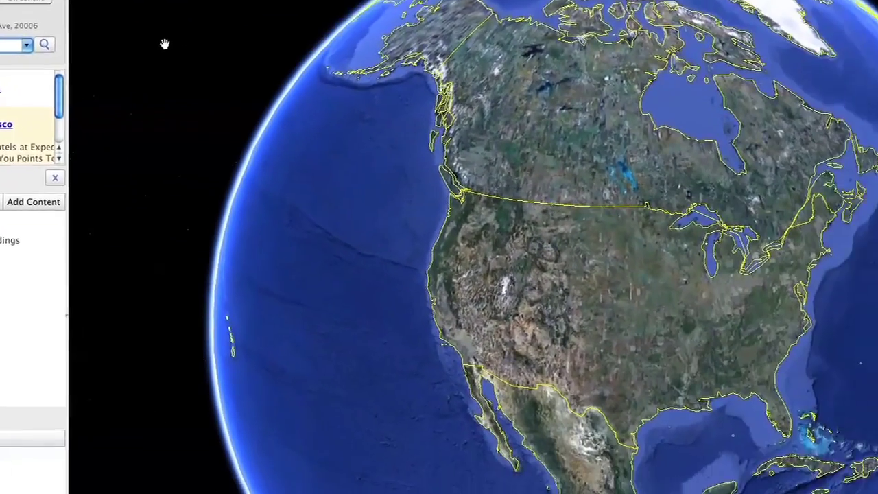
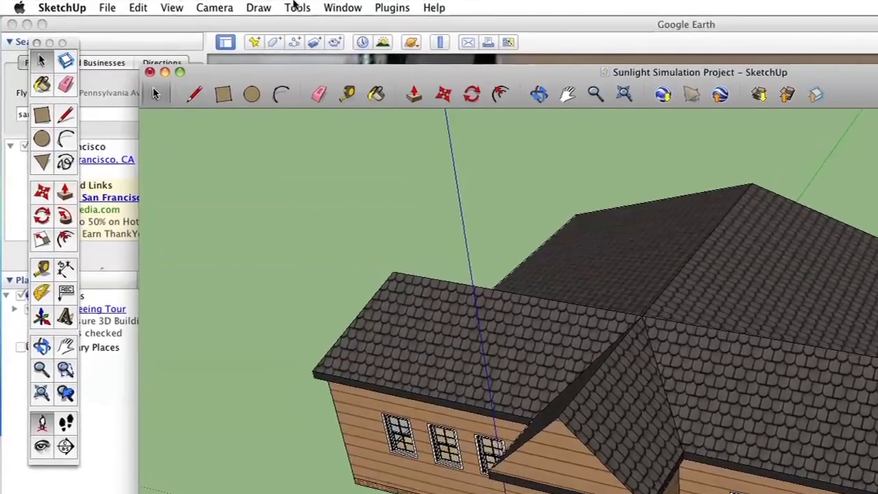
- Import the current Google Earth view into the SketchUp house model
click(247, 6)
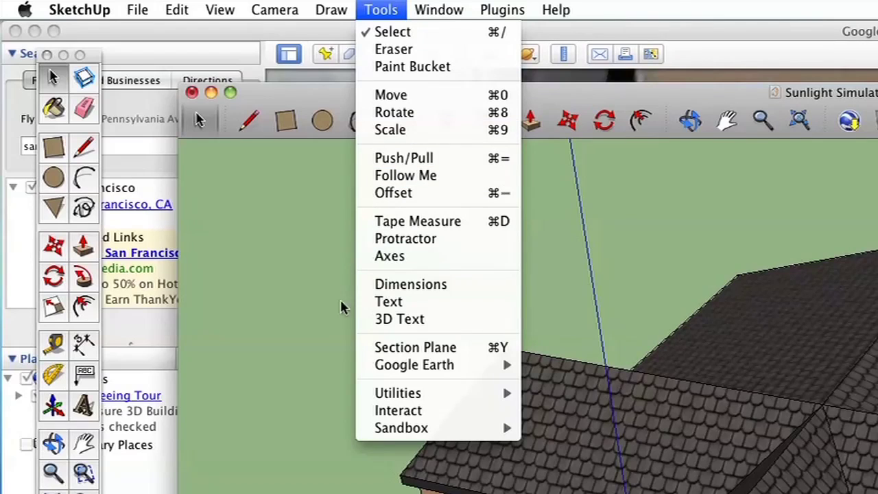
mouse_move(364, 365)
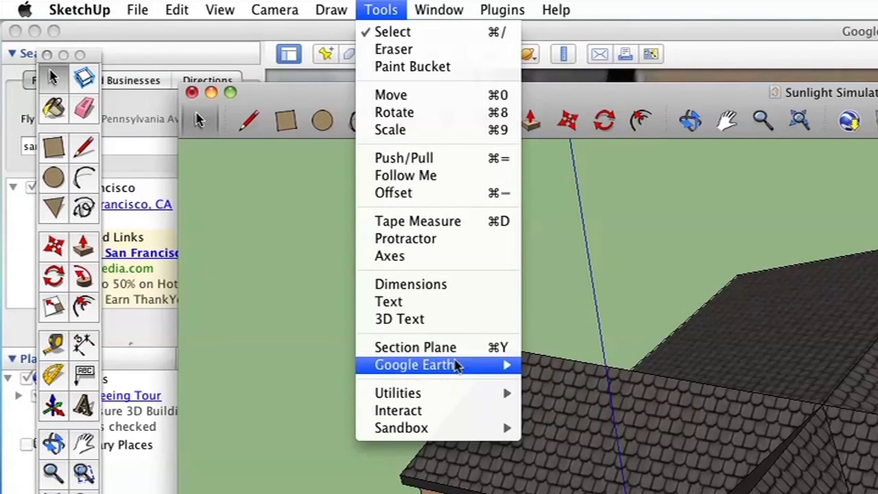
mouse_move(513, 364)
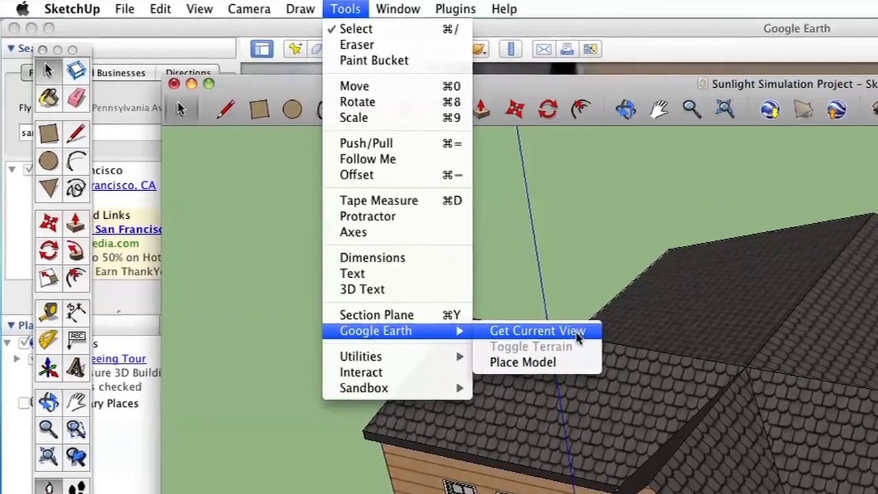
click(636, 367)
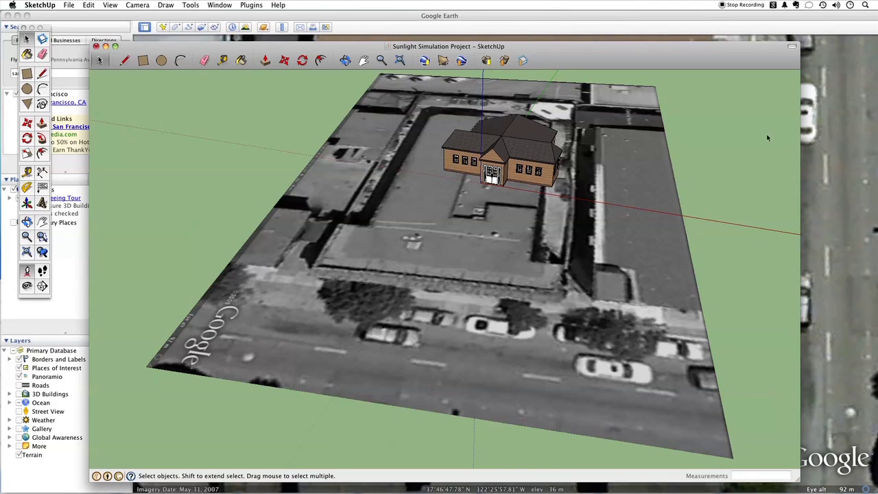
- Minimize the Google Earth window and move the SketchUp window slightly up on the desktop
middle_drag(774, 144, 620, 217)
middle_drag(241, 389, 352, 321)
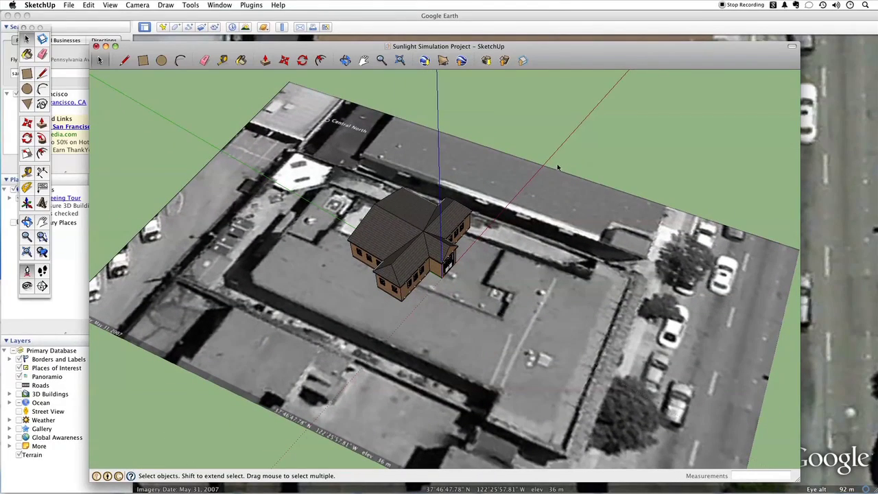
key(super+Tab)
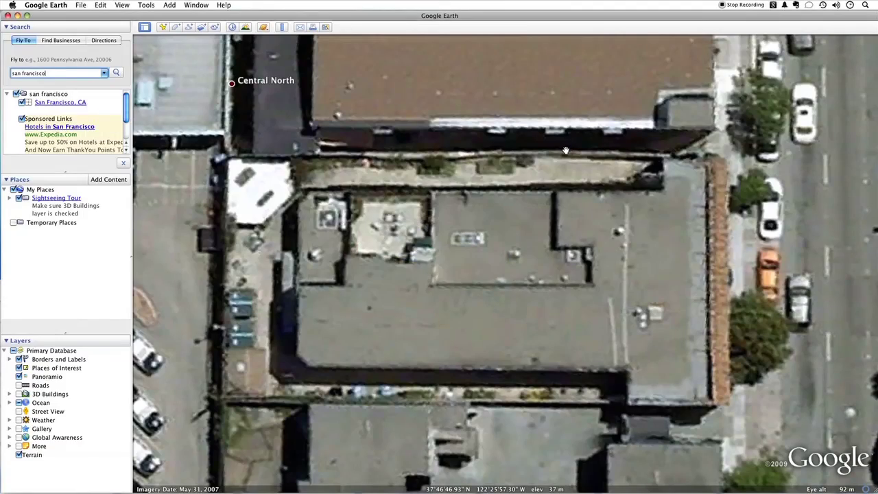
key(super+m)
drag(580, 48, 576, 35)
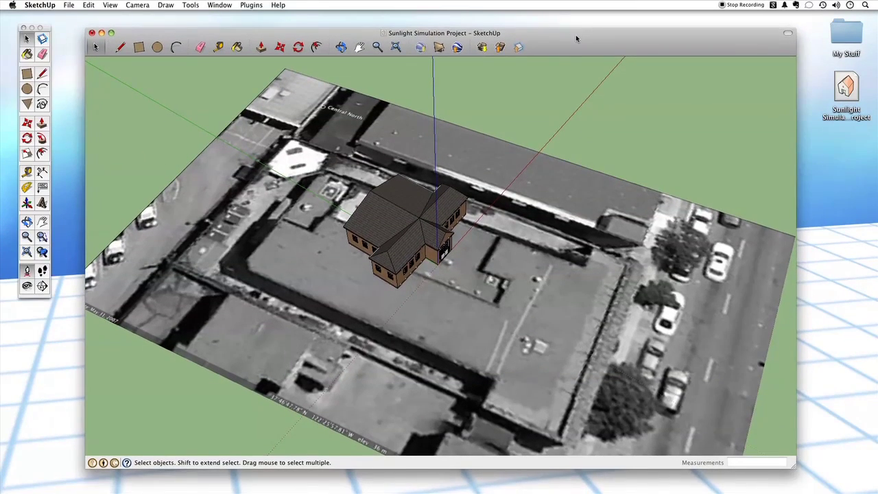
- Examine the house on the imported aerial image from several angles and check the image's selection outline
middle_drag(604, 180, 515, 237)
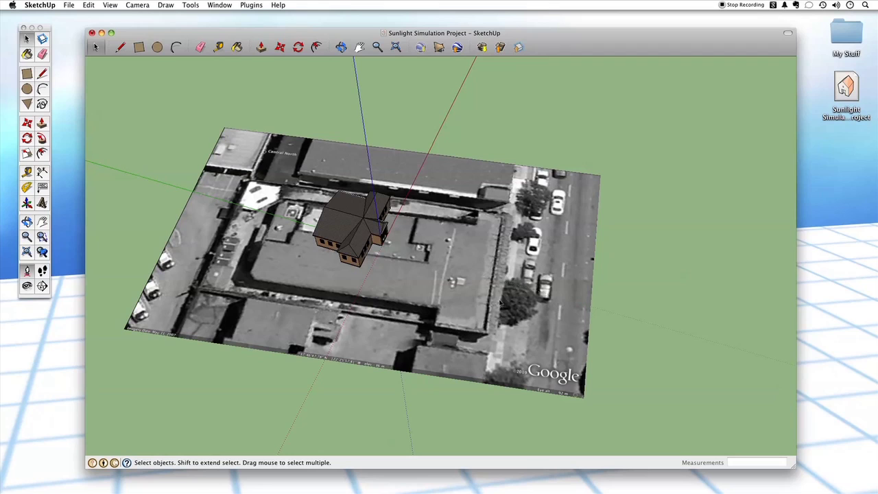
middle_drag(332, 186, 528, 240)
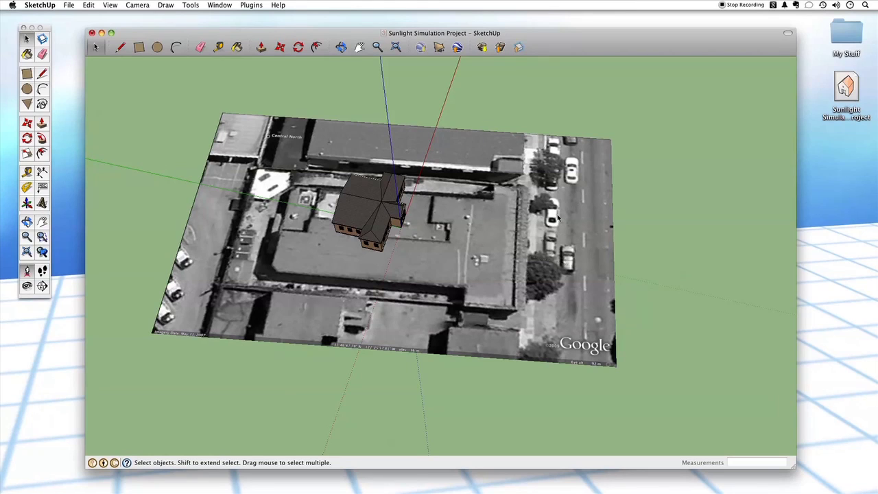
middle_drag(541, 263, 406, 328)
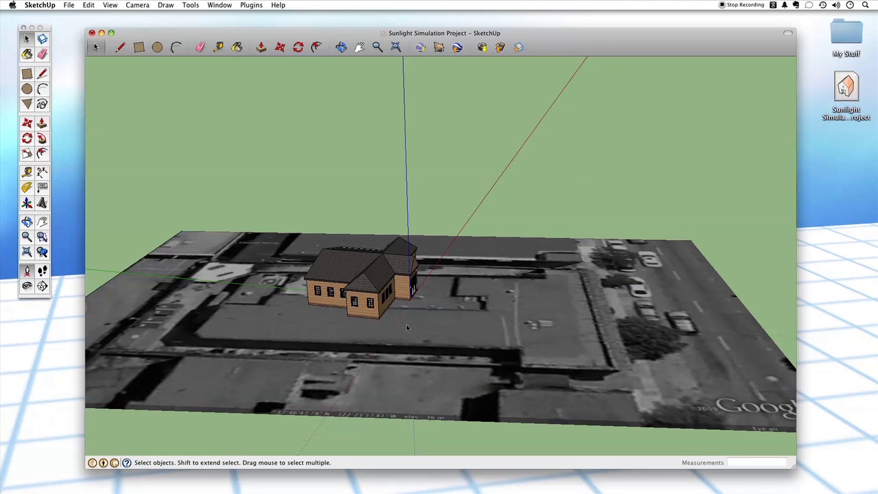
middle_drag(406, 324, 231, 233)
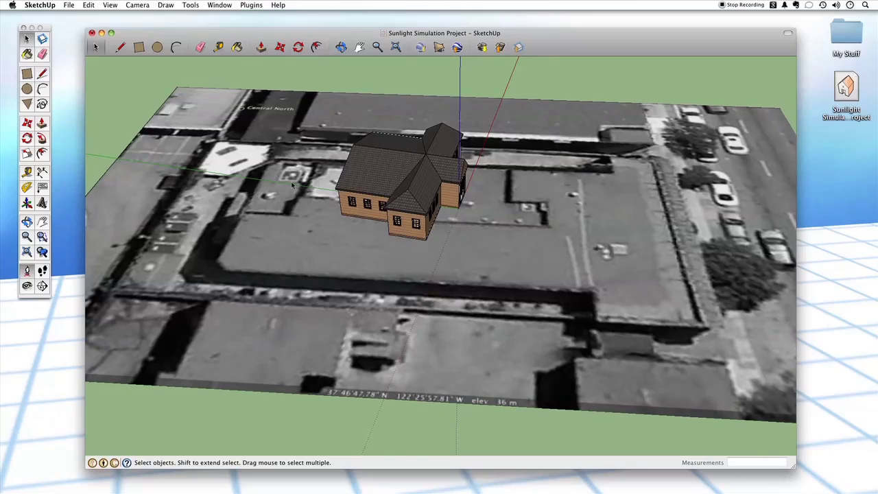
scroll(550, 272, down, 6)
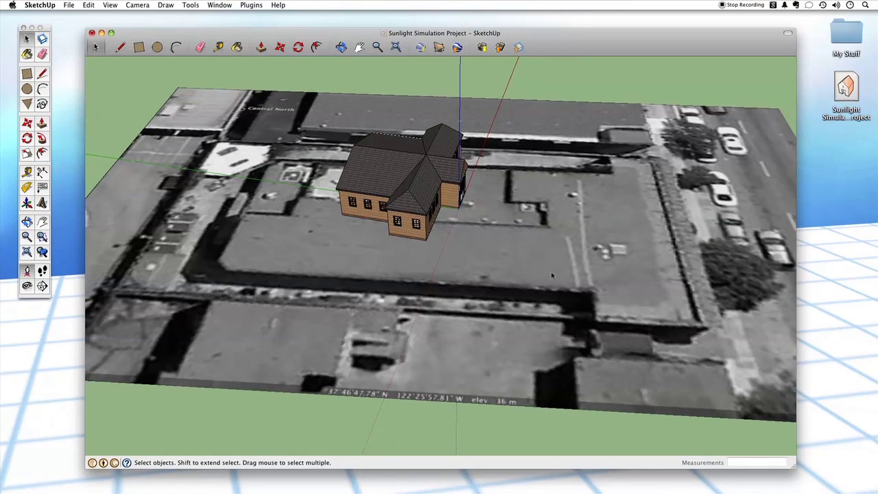
middle_drag(472, 385, 469, 356)
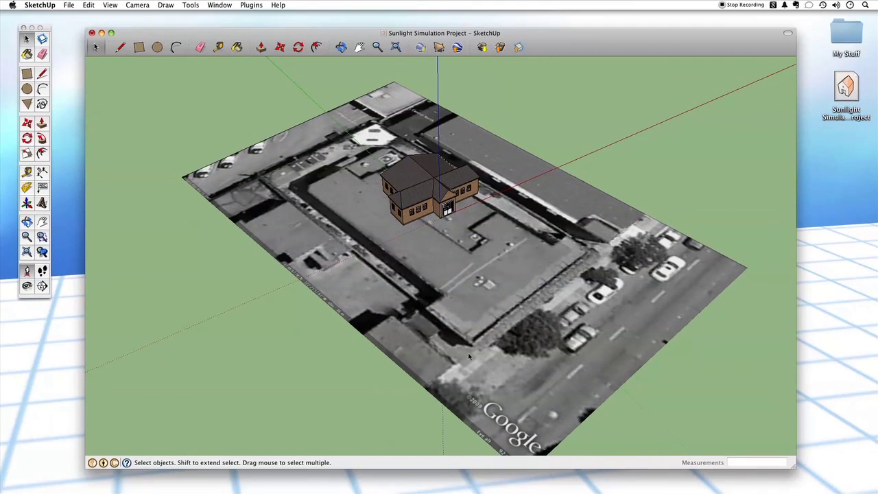
click(466, 263)
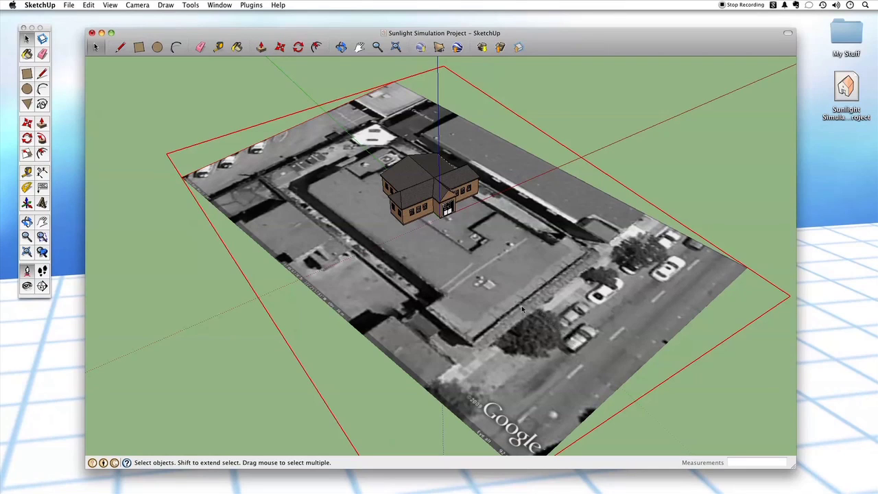
middle_drag(520, 314, 536, 101)
click(536, 100)
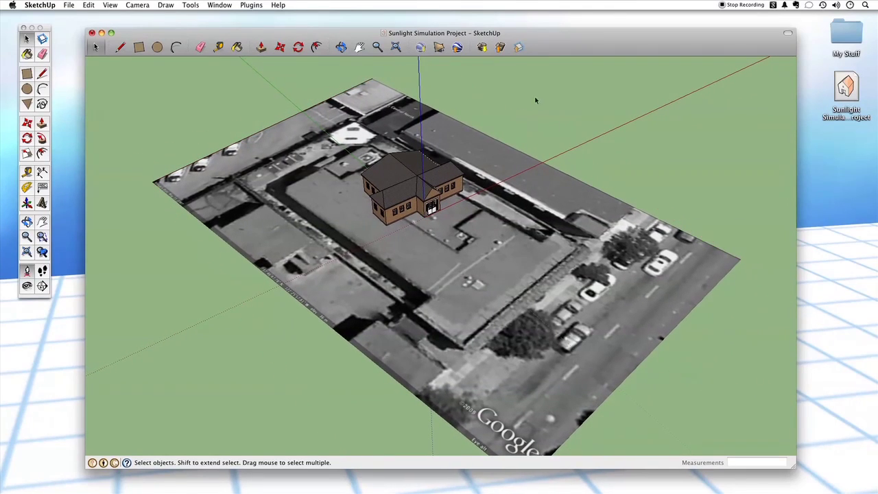
- Check the geographic location and solar orientation in the Model Info settings, and close them
click(195, 5)
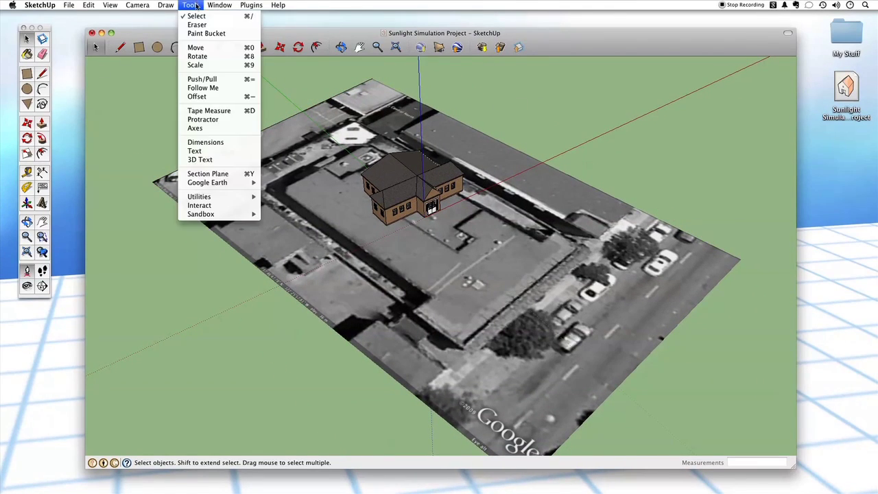
mouse_move(221, 5)
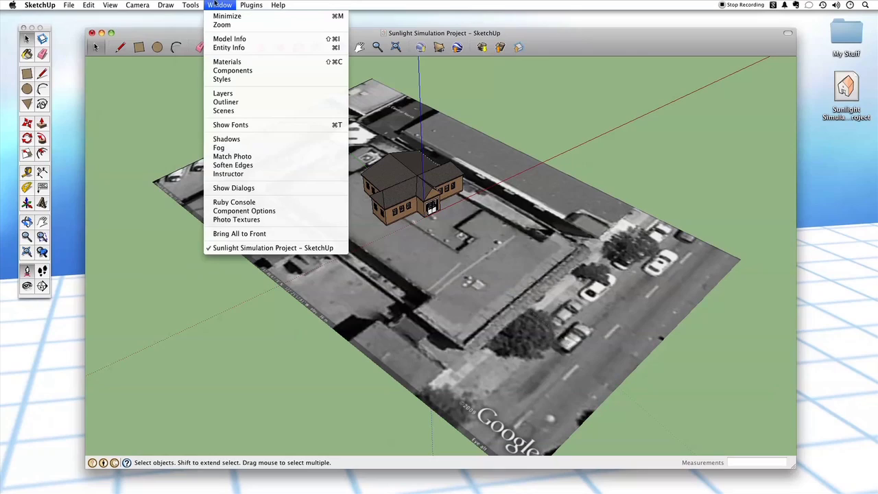
click(241, 39)
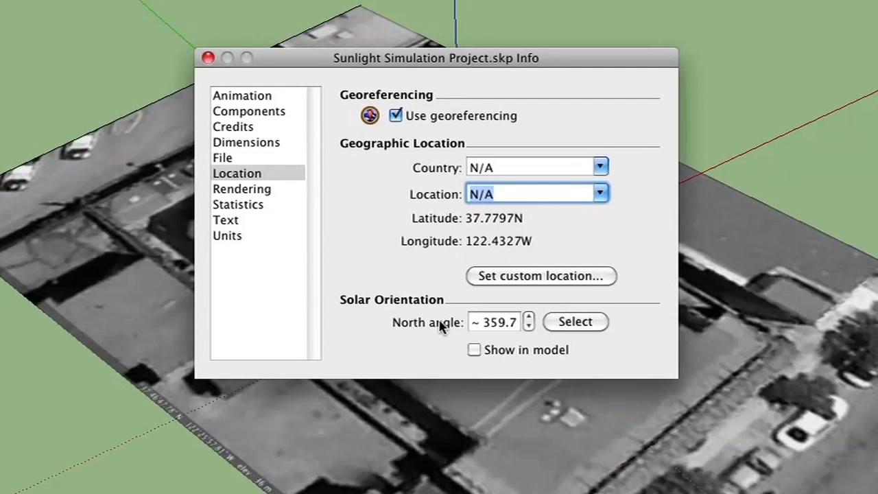
click(208, 58)
- Unlock the aerial image group beneath the house and lock it again
middle_drag(427, 386, 625, 396)
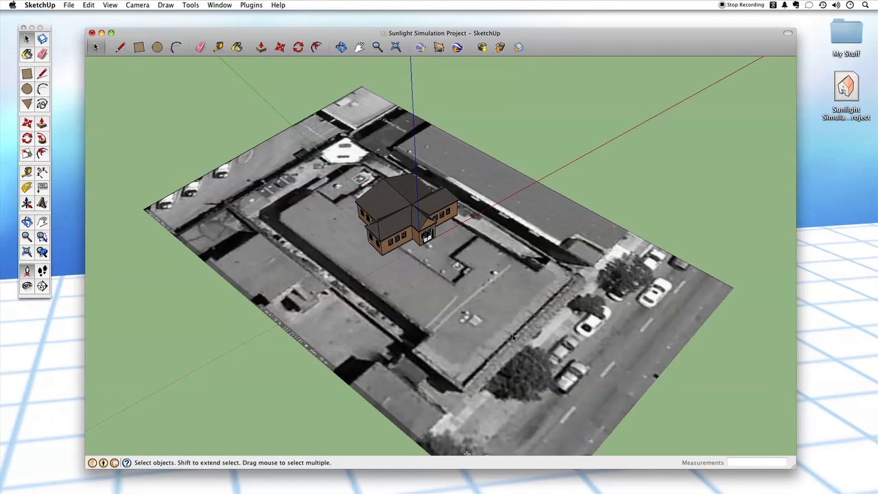
click(372, 307)
middle_drag(371, 307, 465, 338)
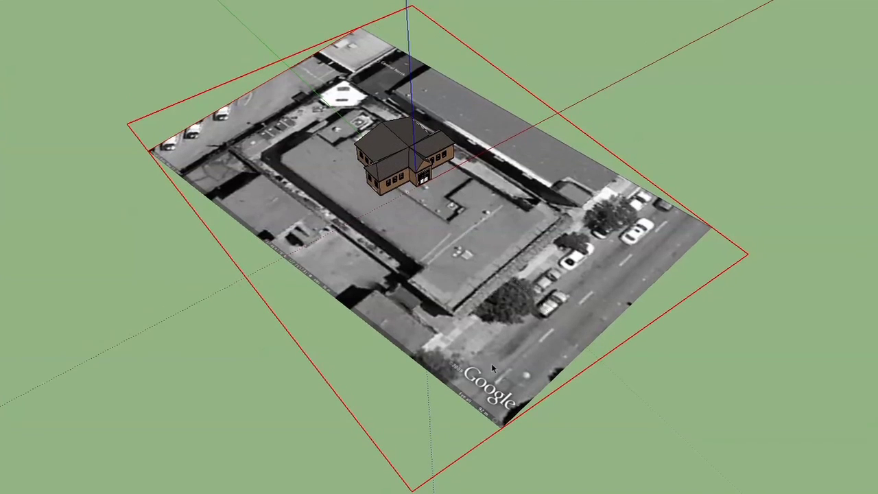
right_click(447, 244)
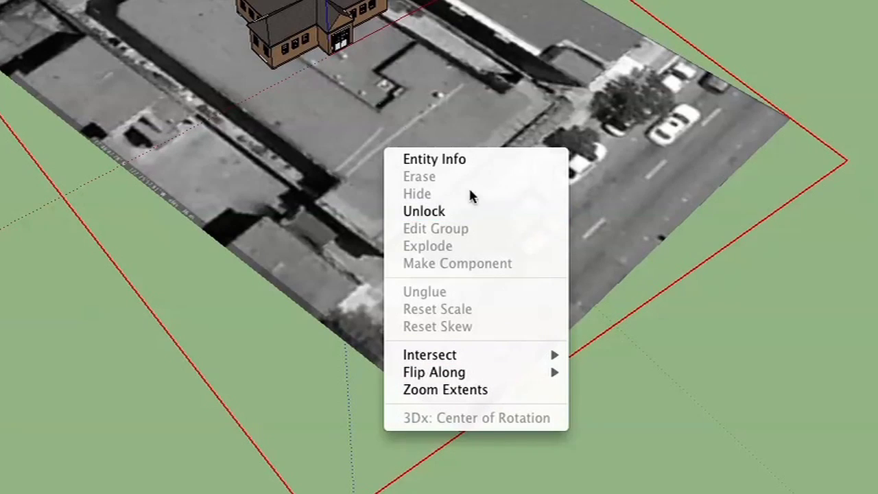
click(494, 213)
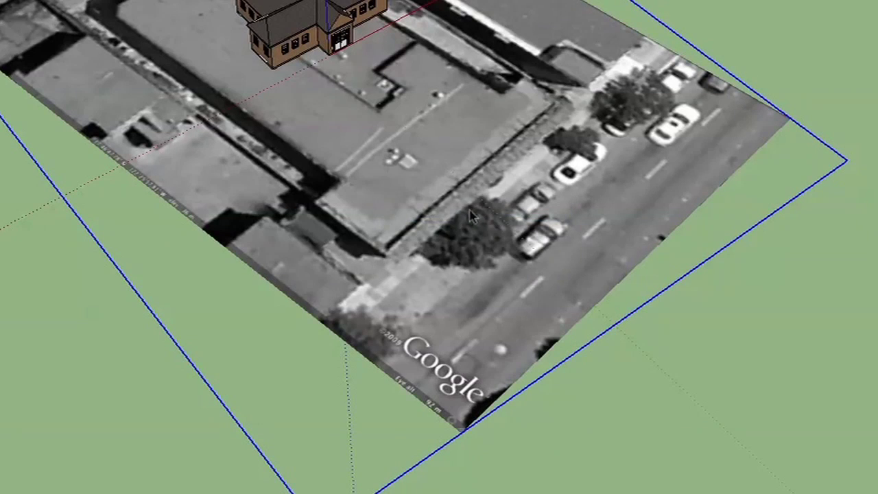
middle_drag(206, 175, 172, 342)
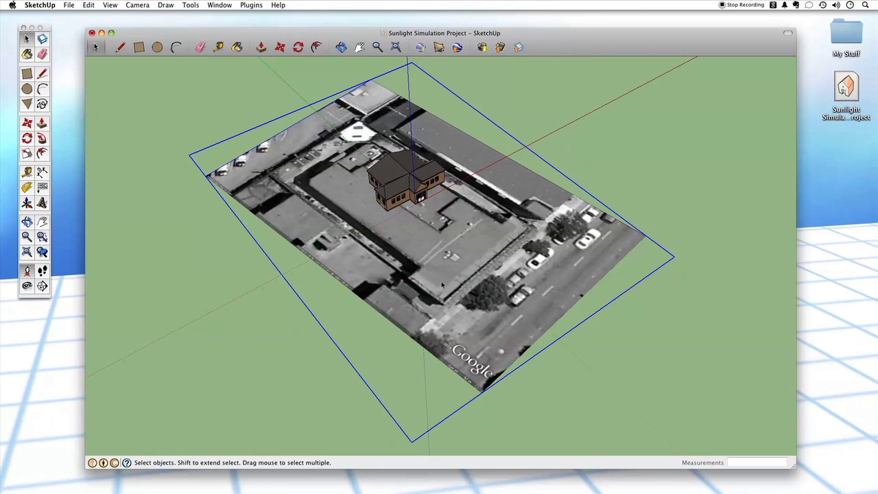
right_click(454, 276)
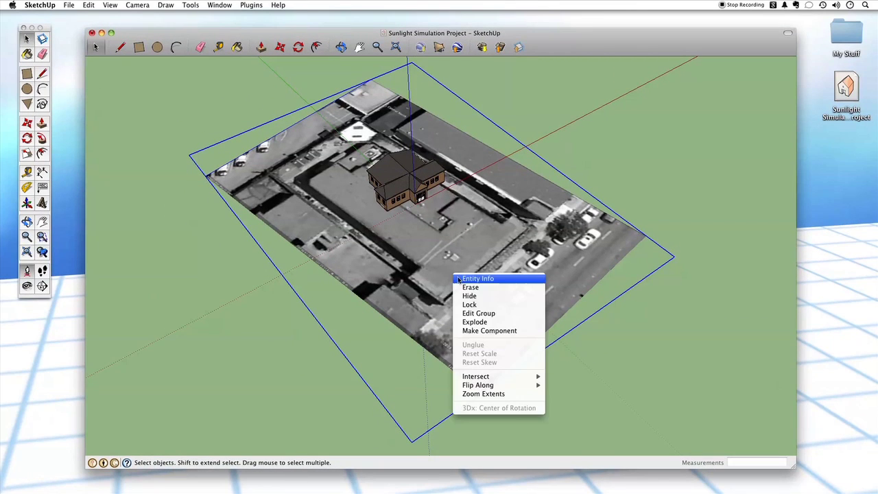
click(533, 305)
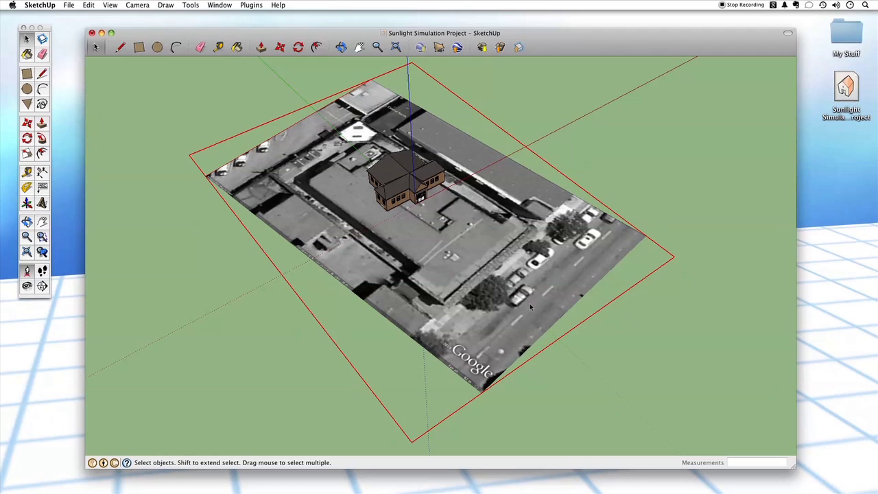
- Unlock the aerial image group and delete it, keeping only the house in the model
right_click(433, 267)
click(472, 299)
key(Delete)
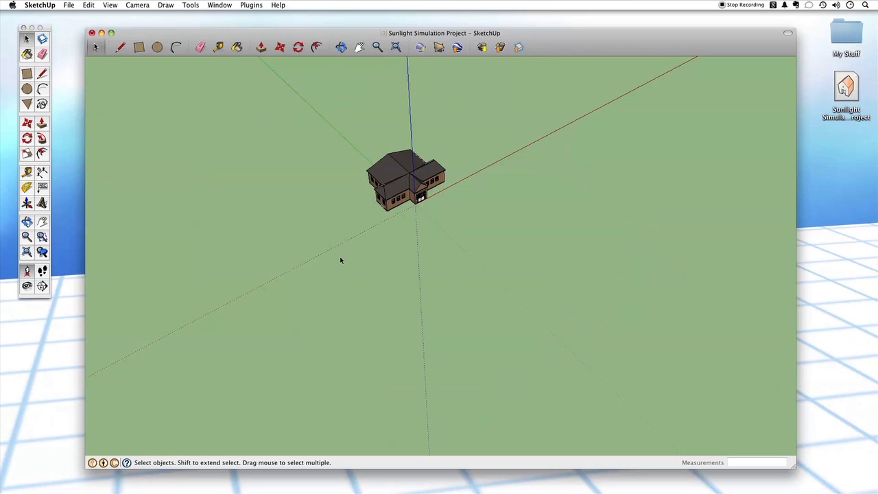
- Check the model's latitude and longitude in Model Info with the aerial image removed, and close the dialog
scroll(602, 248, up, 1)
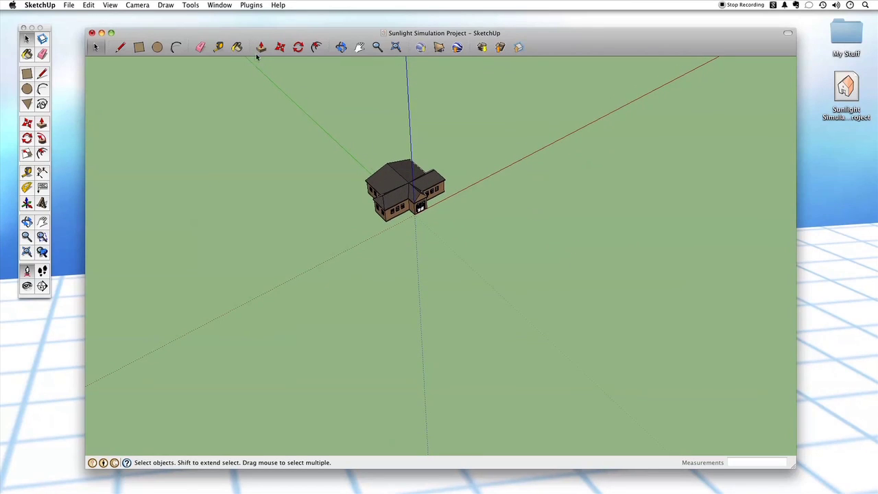
click(220, 4)
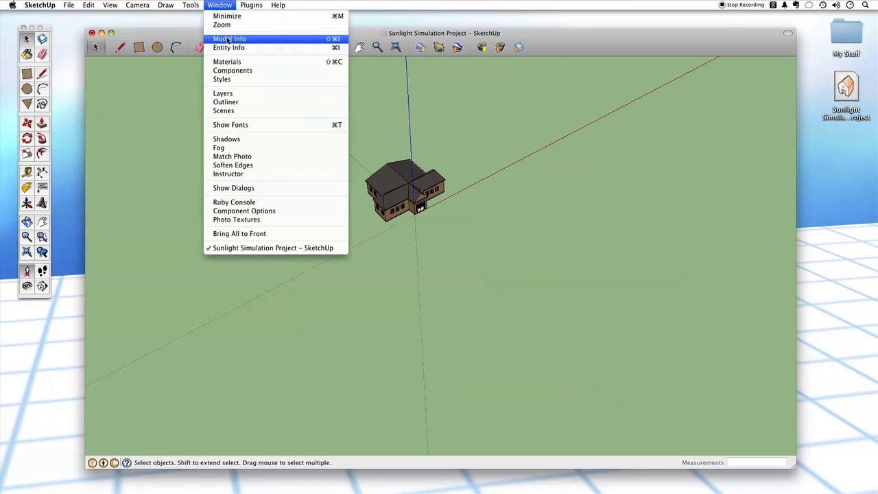
click(227, 36)
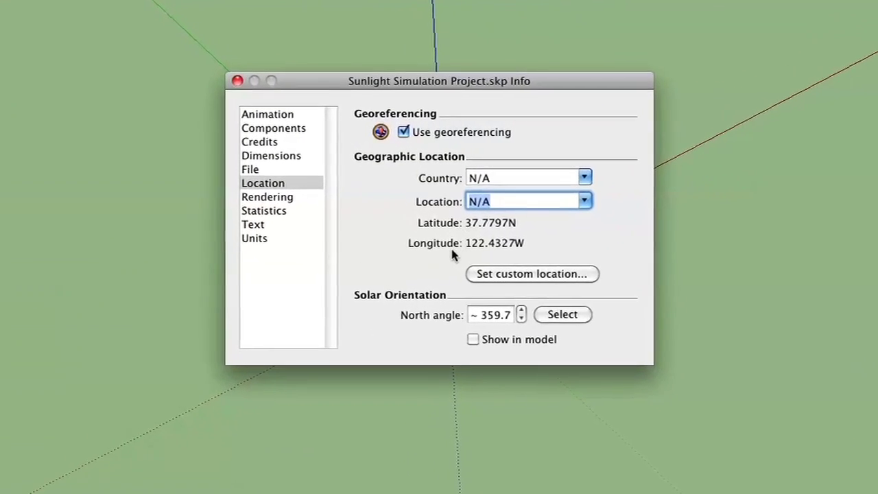
key(super+w)
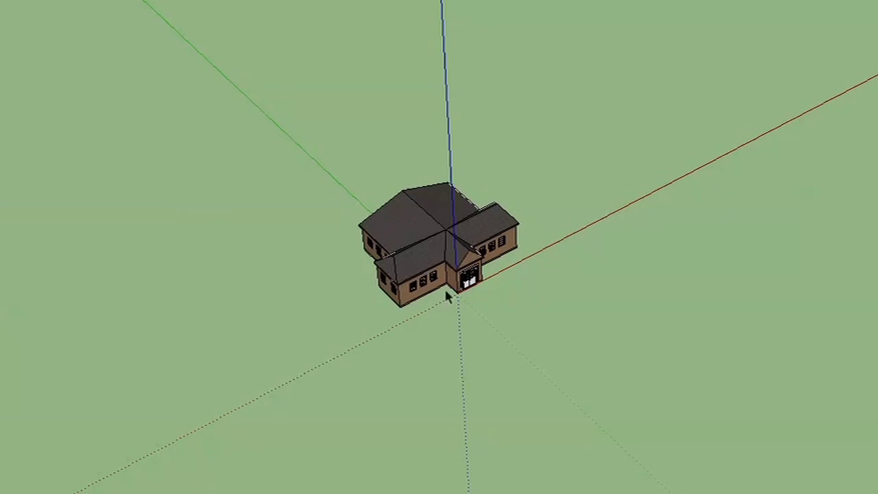
- Move the SketchUp window slightly on the desktop and open the Shadow Settings
scroll(458, 412, up, 4)
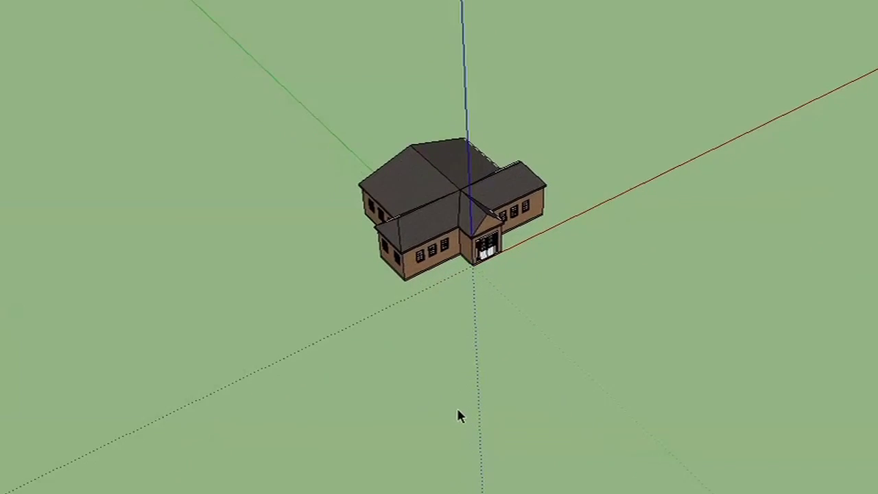
scroll(463, 418, up, 5)
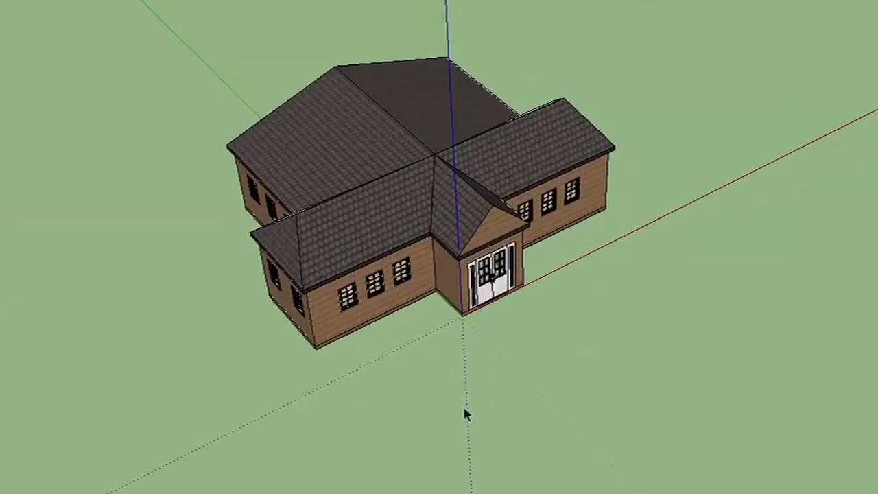
scroll(466, 419, up, 5)
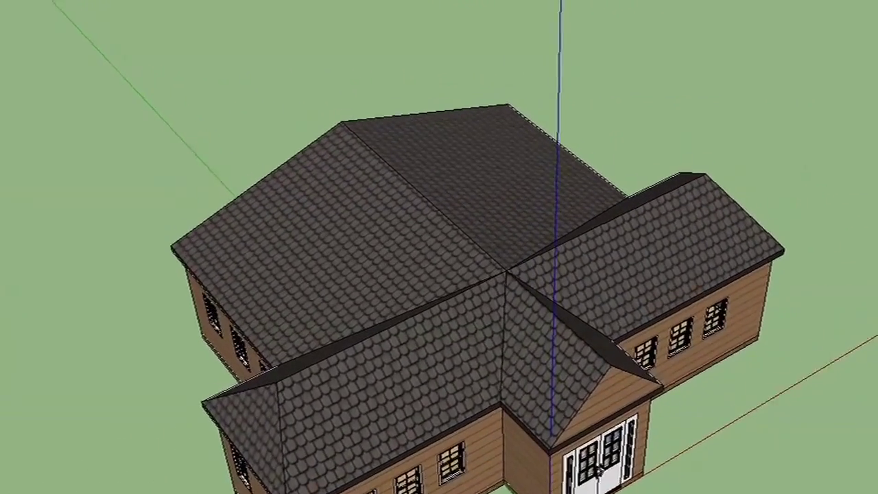
scroll(222, 78, down, 1)
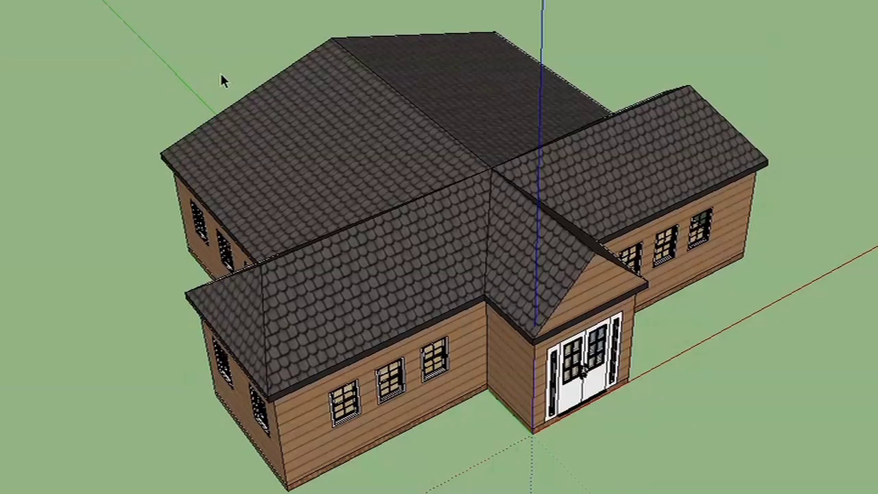
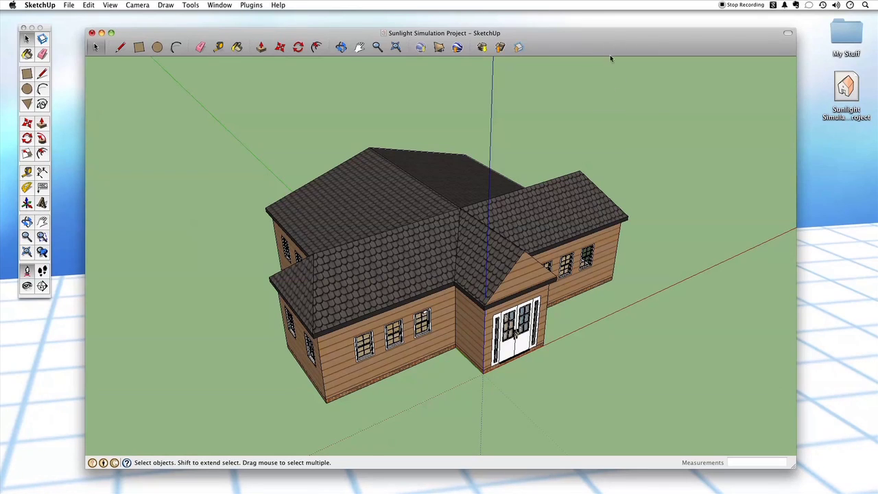
drag(613, 45, 605, 40)
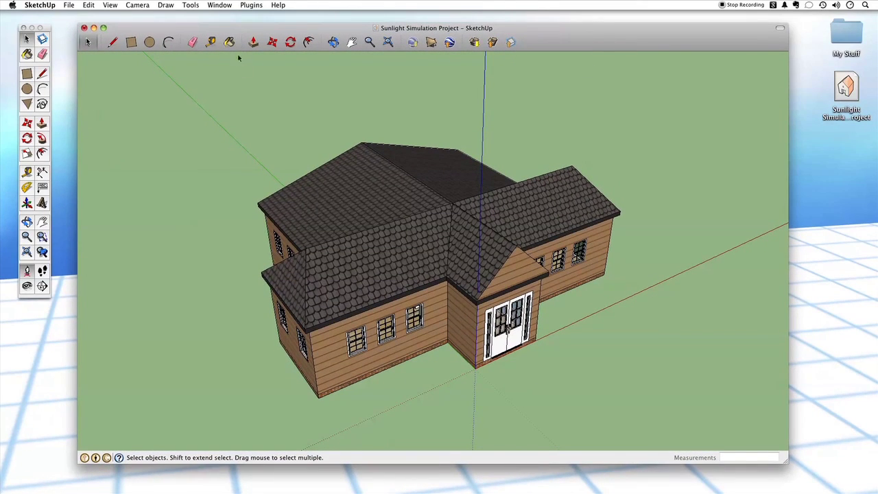
click(219, 5)
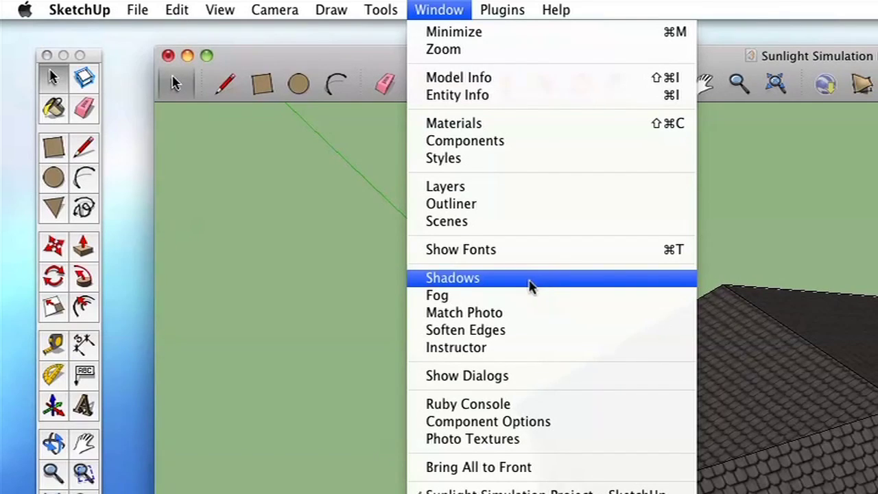
click(485, 281)
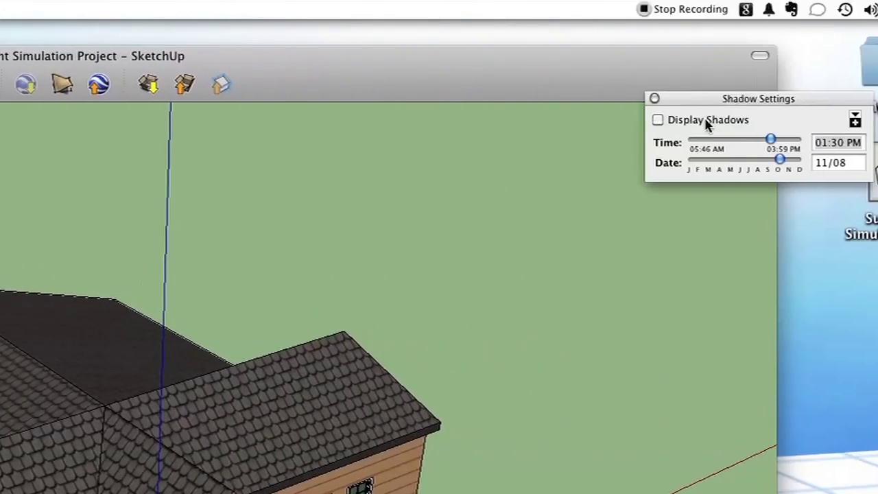
- Move the Shadow Settings palette clear of the drawing area, collapse it and expand it again
drag(711, 98, 702, 88)
drag(624, 94, 625, 94)
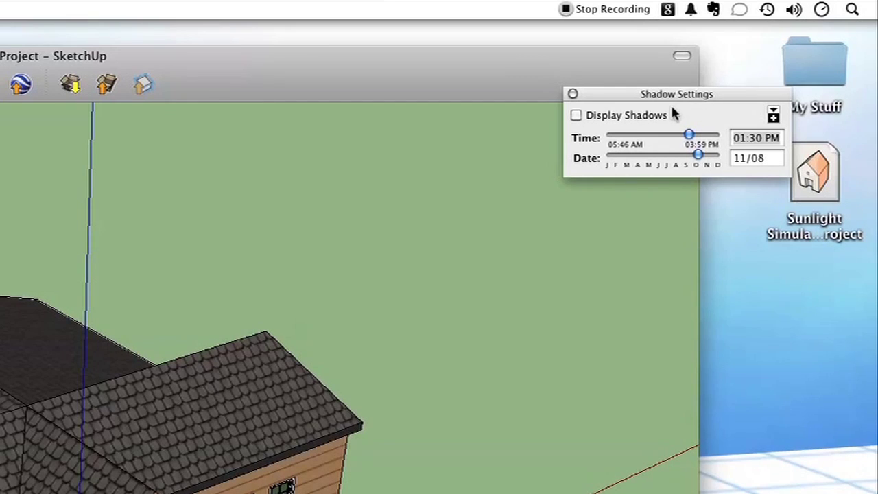
drag(620, 96, 613, 67)
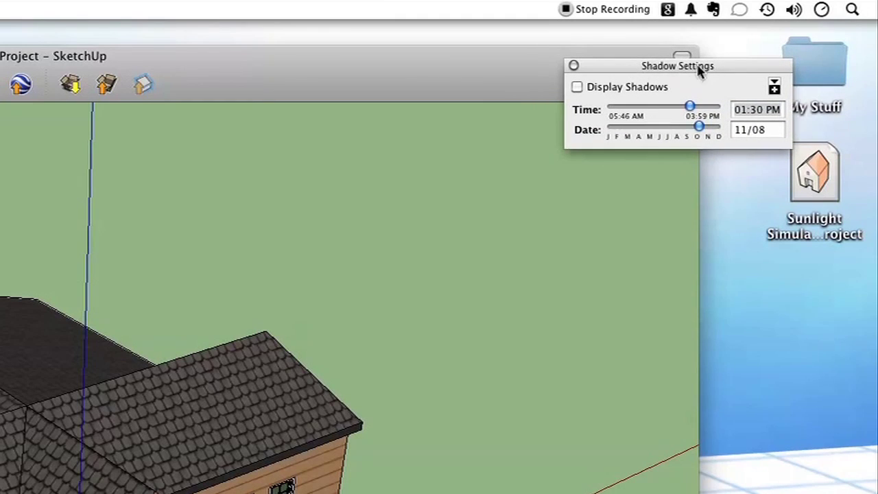
double_click(677, 67)
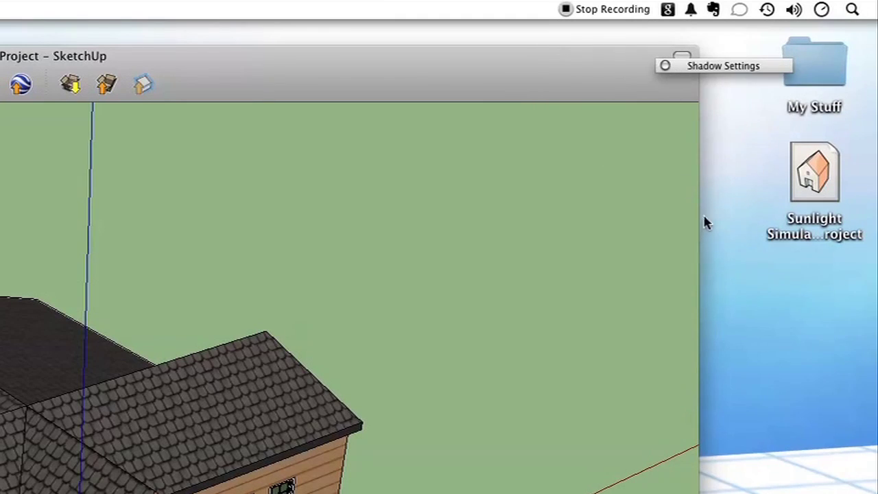
double_click(729, 67)
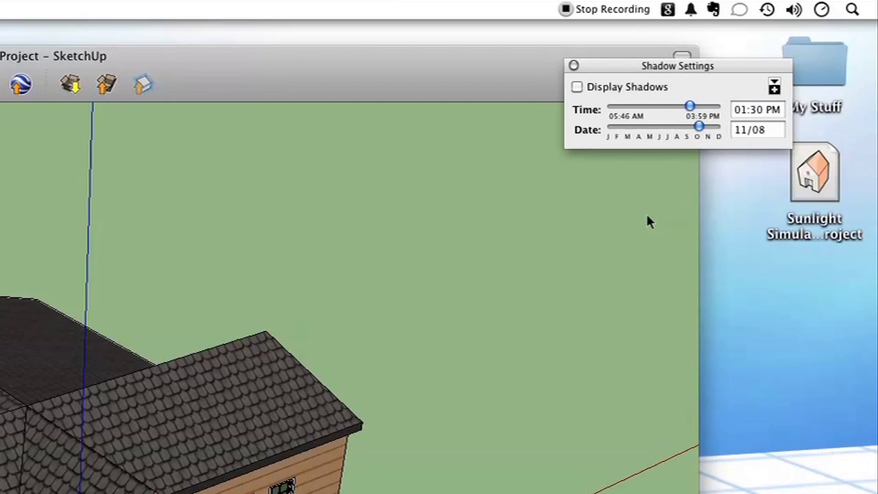
- Display shadows on the house, inspect them from another angle, and switch them off and on again
click(577, 87)
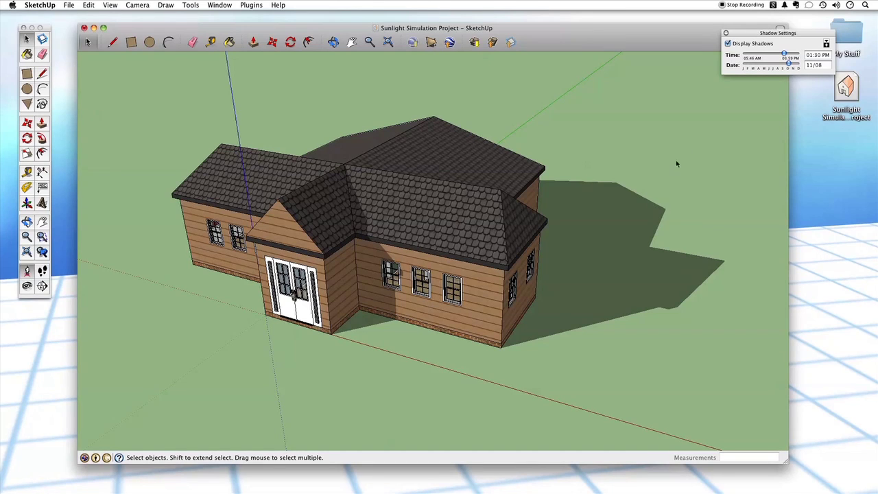
middle_drag(676, 148, 663, 176)
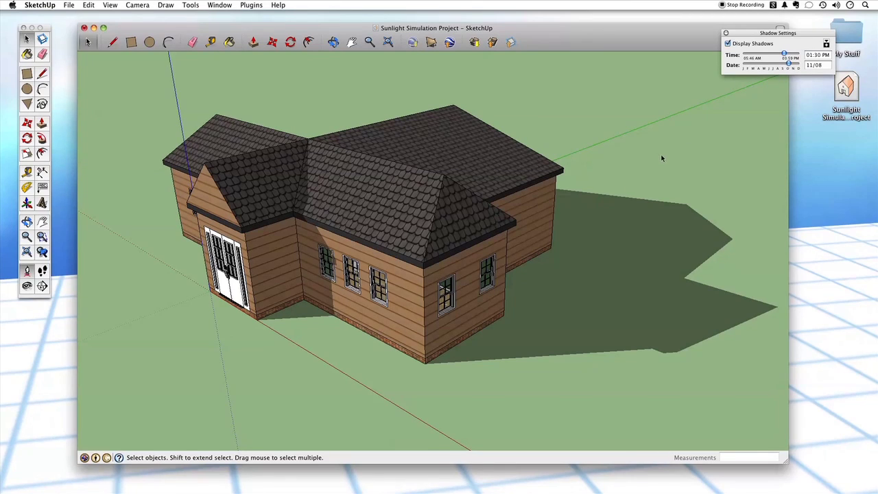
click(727, 44)
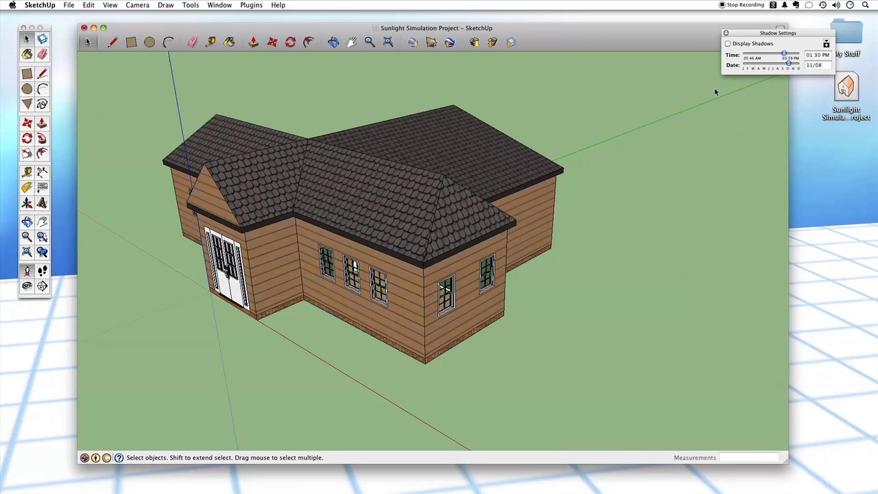
click(728, 43)
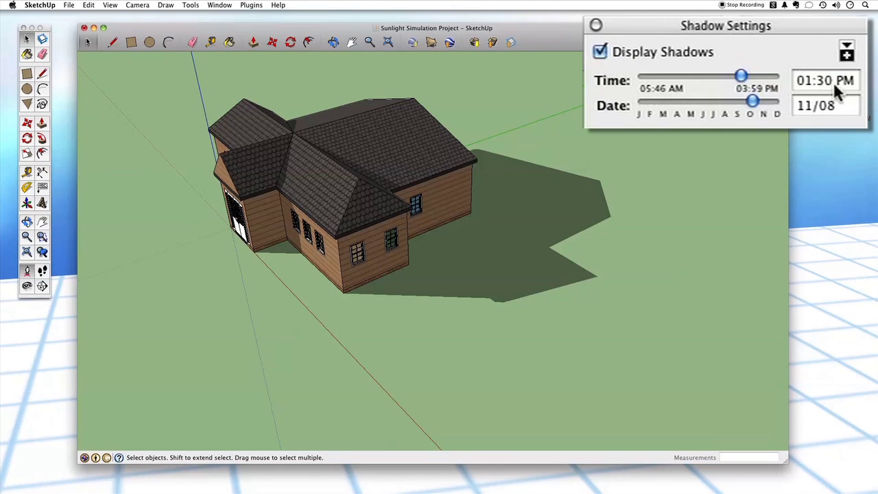
- Sweep the shadow time back and forth between morning and afternoon, leaving it at 11:56 AM
drag(744, 74, 695, 94)
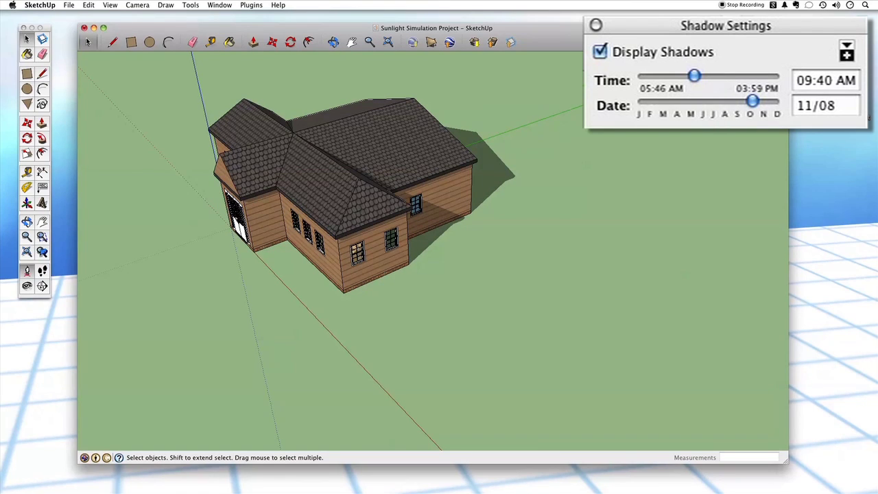
drag(708, 74, 760, 81)
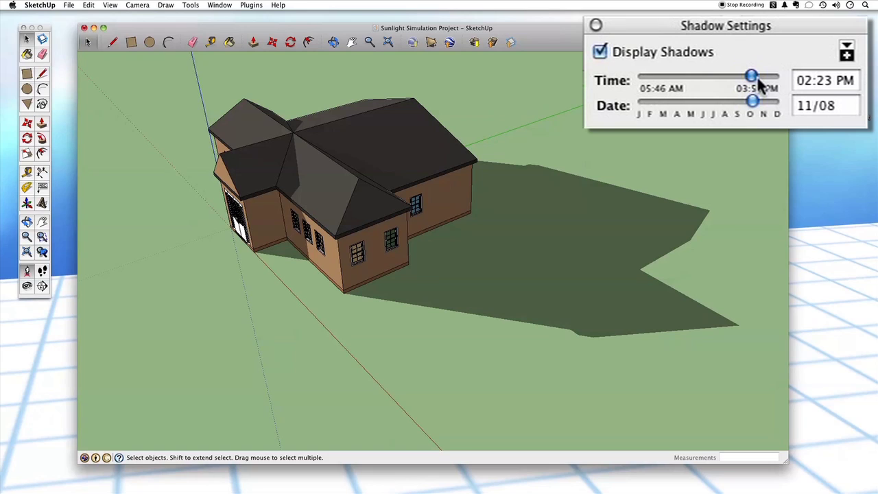
drag(759, 80, 692, 78)
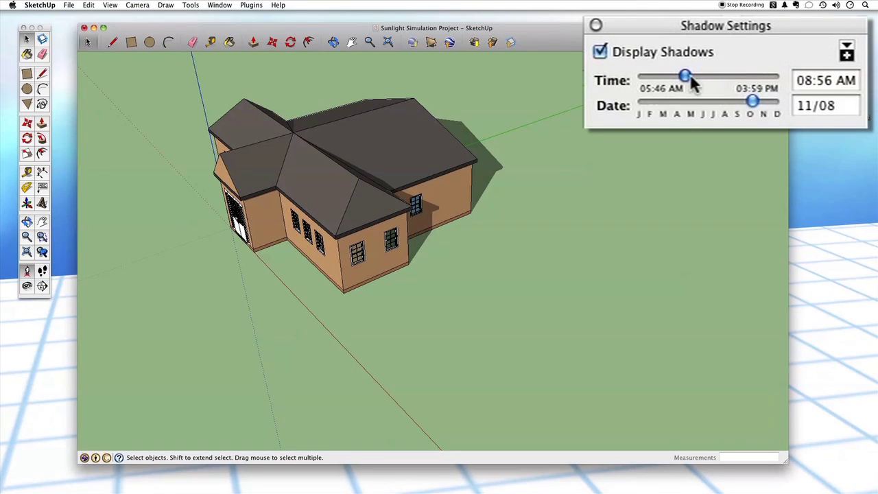
drag(691, 79, 726, 60)
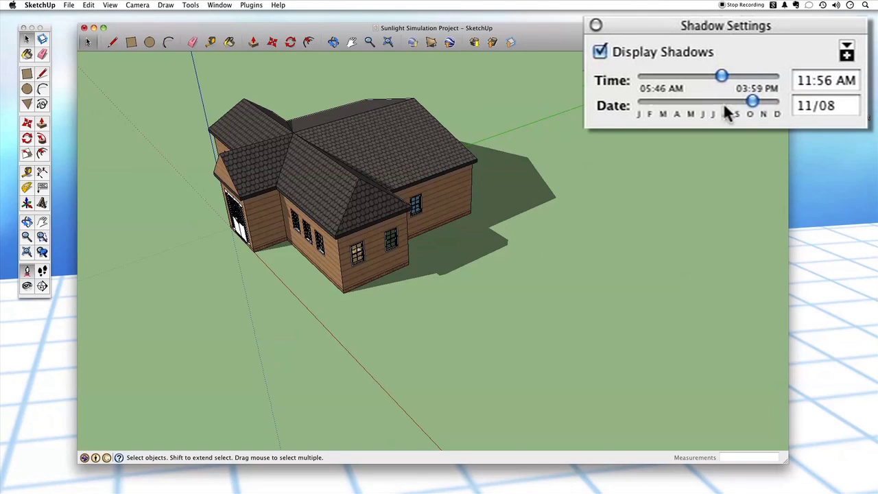
- Set the shadow time to exactly 12:00 PM and change it to 1:00 PM
click(806, 80)
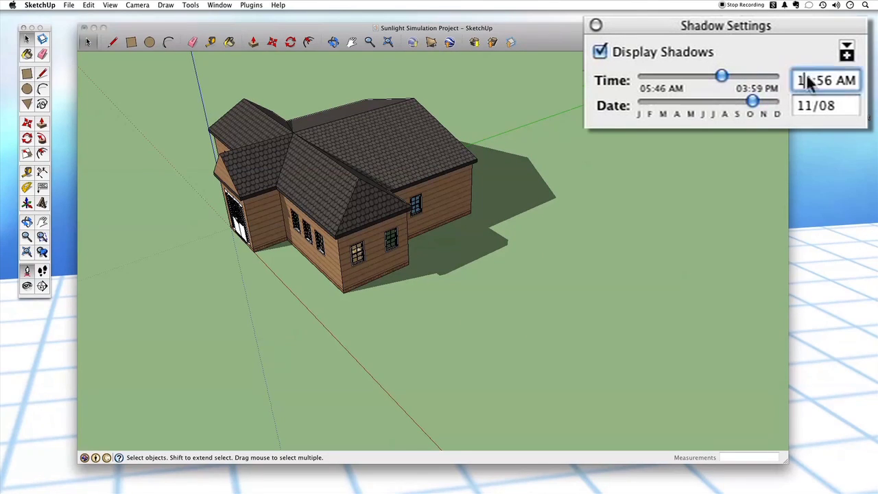
triple_click(806, 80)
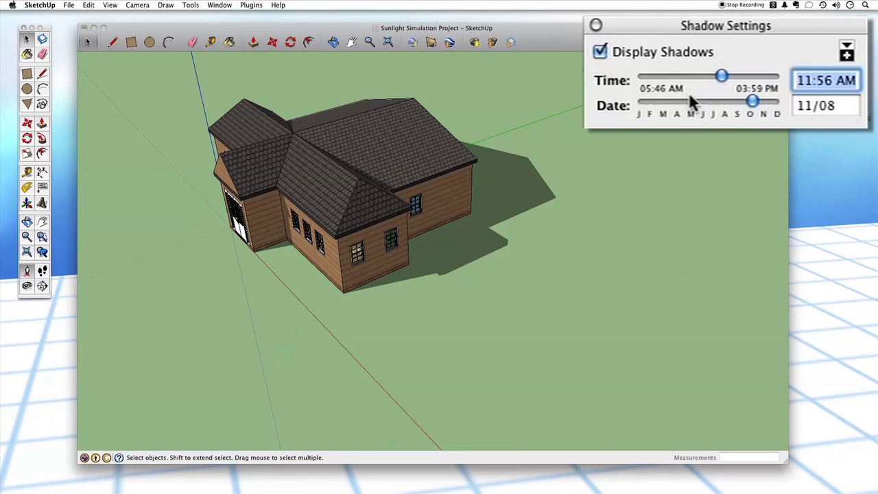
text(12)
key(Return)
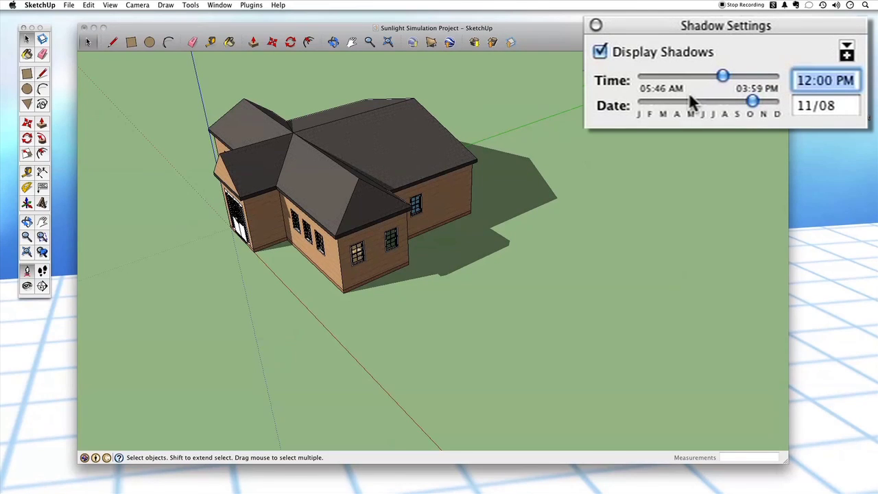
text(1pm)
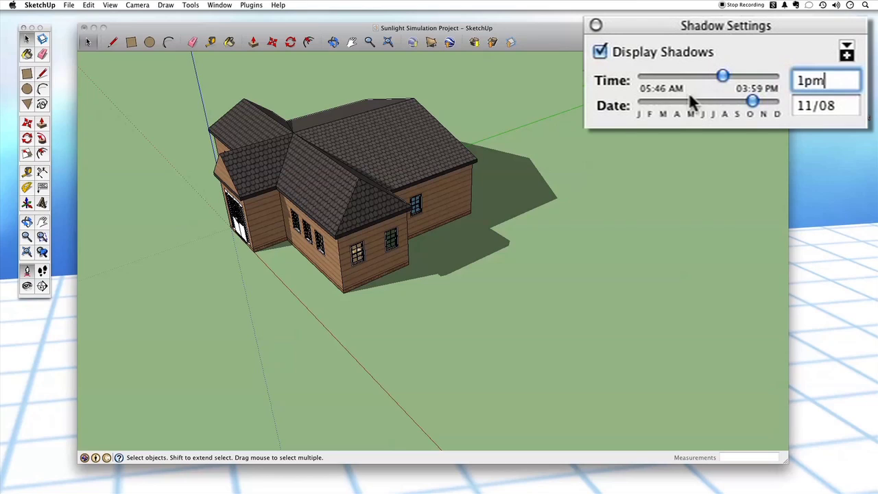
key(Return)
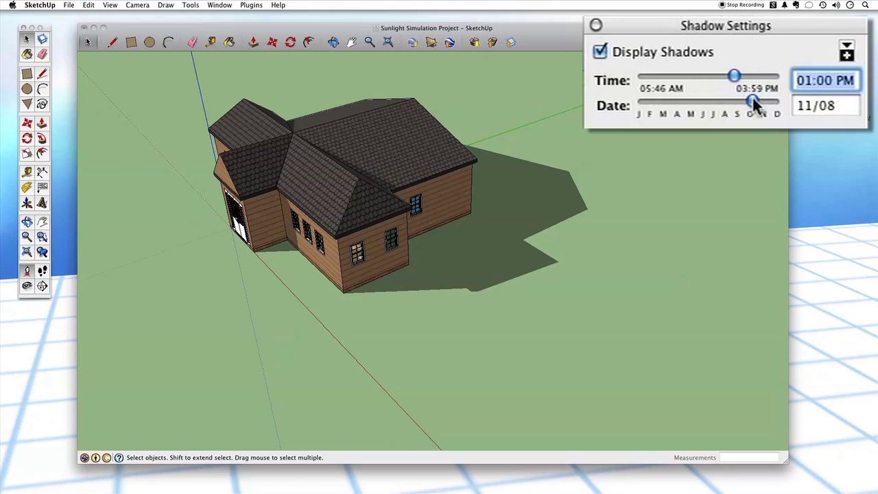
- Shift the shadow date to 11/03 and on to 03/07, and finish by setting it to exactly 07/23
drag(752, 103, 750, 102)
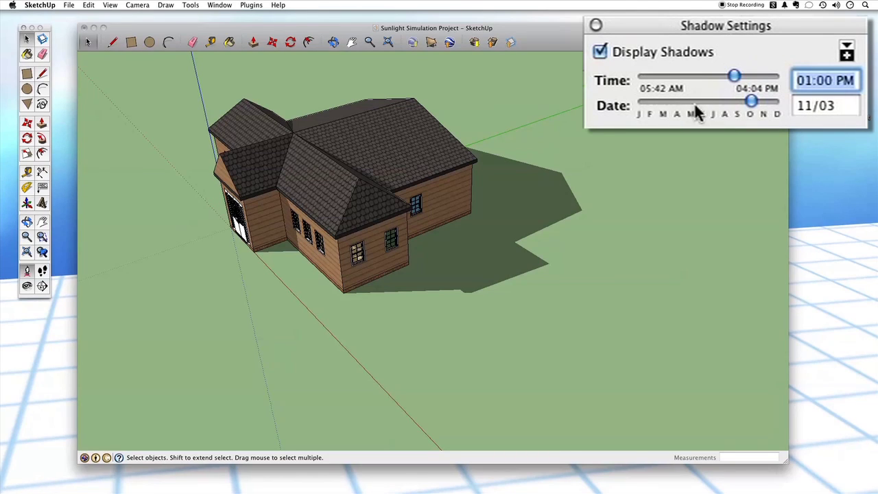
drag(665, 104, 672, 113)
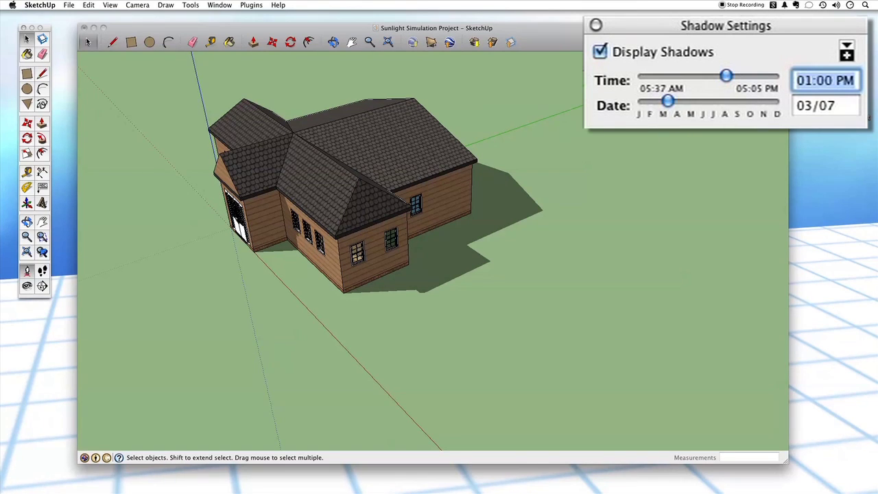
click(830, 105)
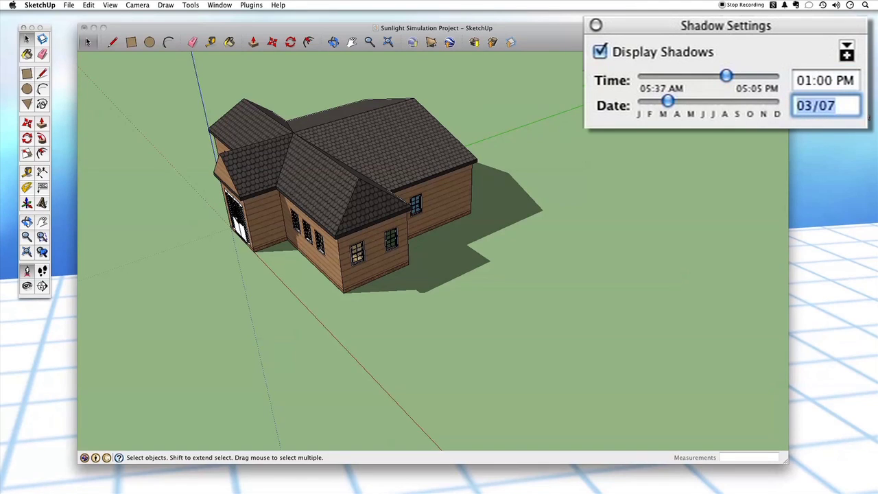
text(07/23)
key(Return)
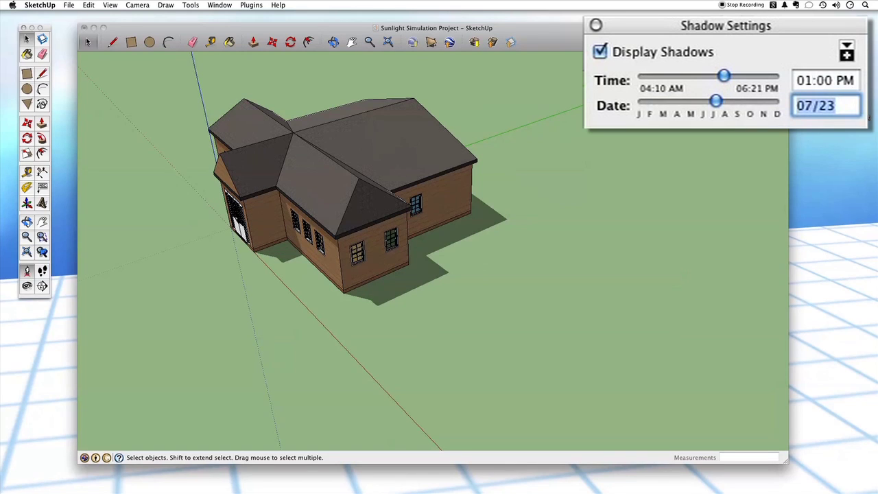